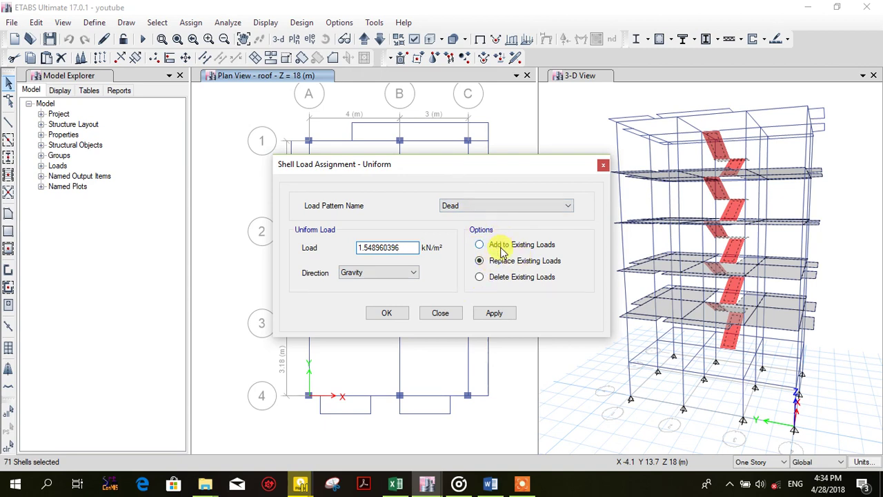
Step: Assign a 1.549 kN/m² uniform Dead load in the gravity direction to the selected slabs, replacing existing loads
text(1.549)
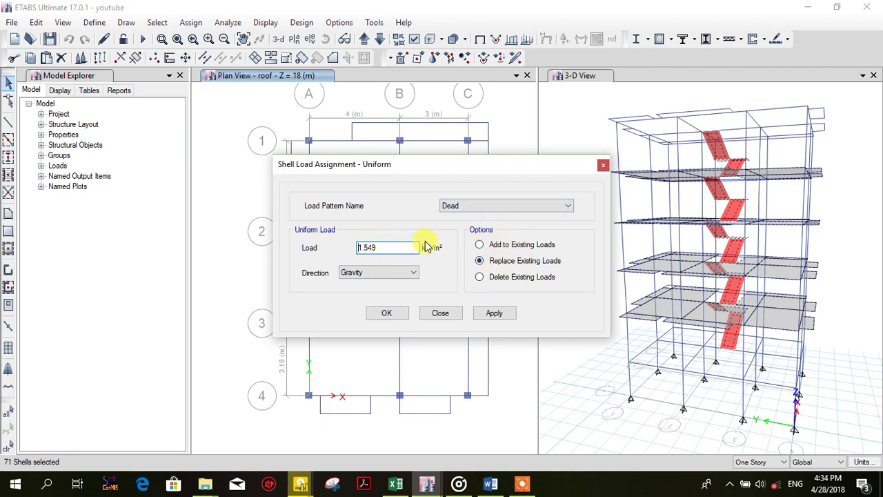
click(386, 314)
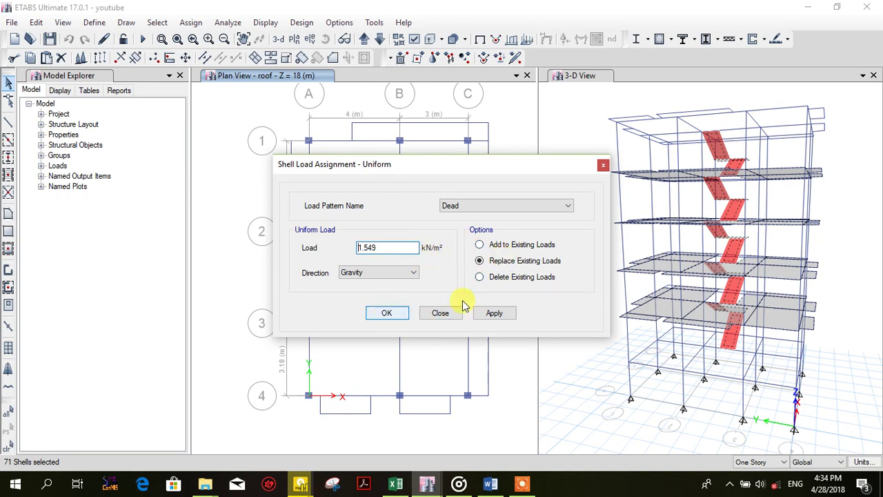
click(492, 313)
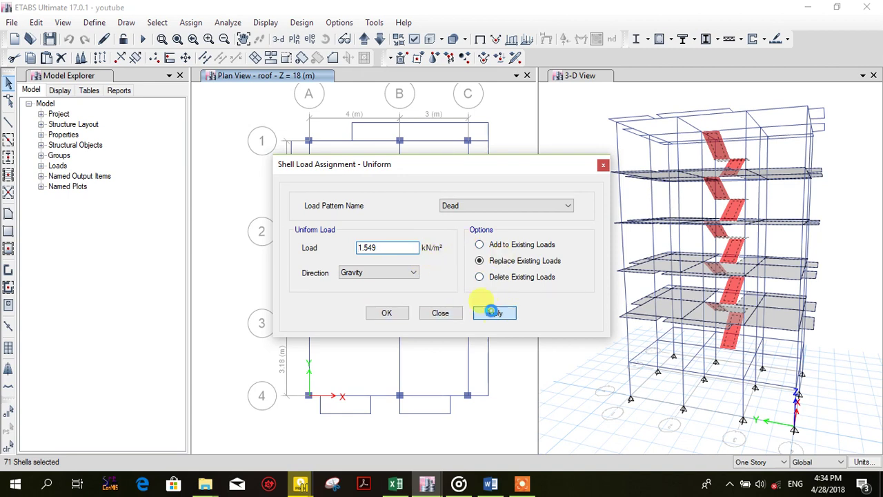
click(388, 316)
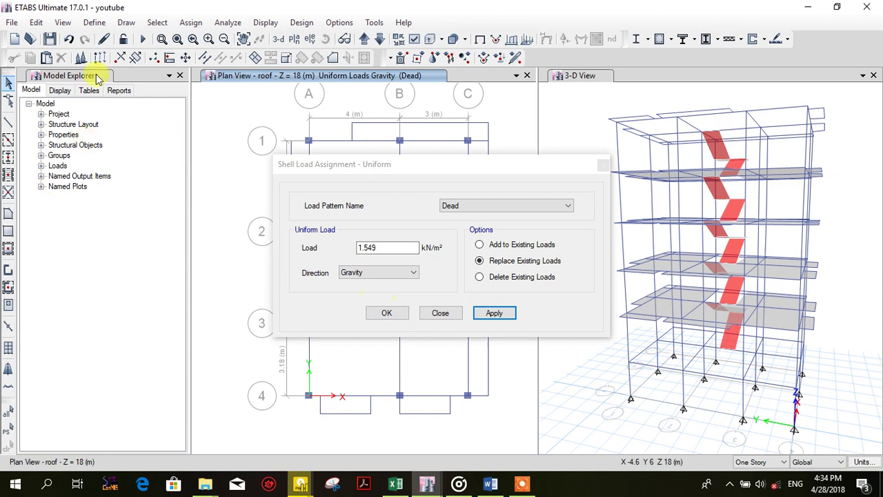
Step: Reselect the previous slabs and assign them a 2 kN/m² uniform gravity load under the Live load pattern
click(178, 25)
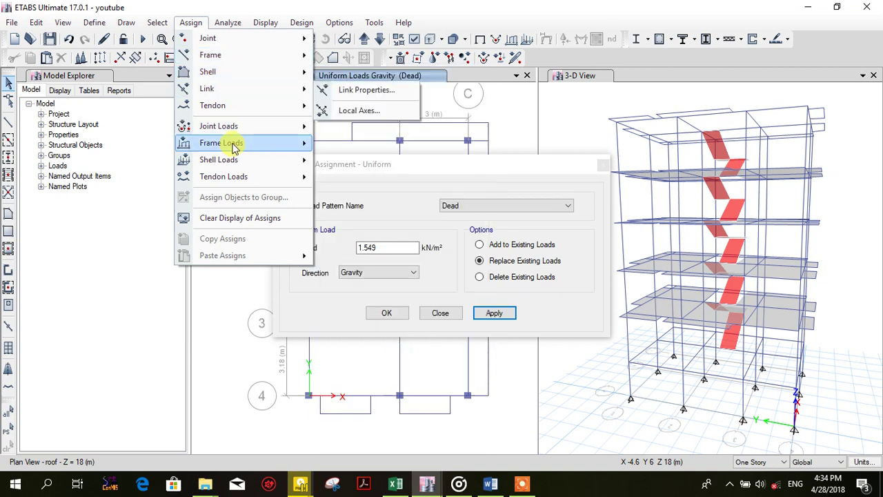
mouse_move(237, 147)
mouse_move(257, 176)
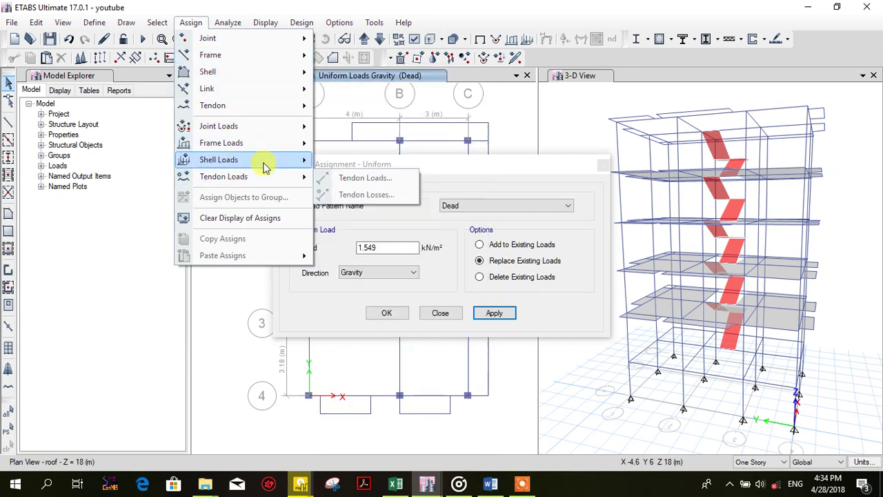
click(409, 234)
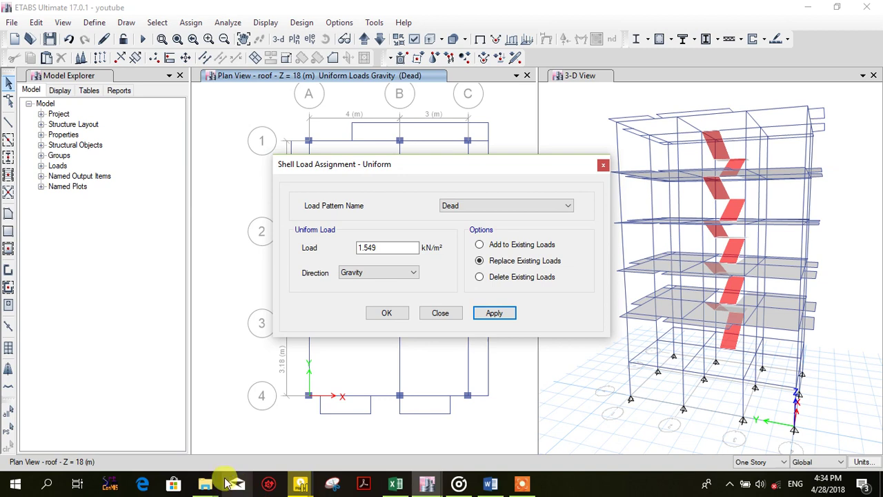
click(9, 431)
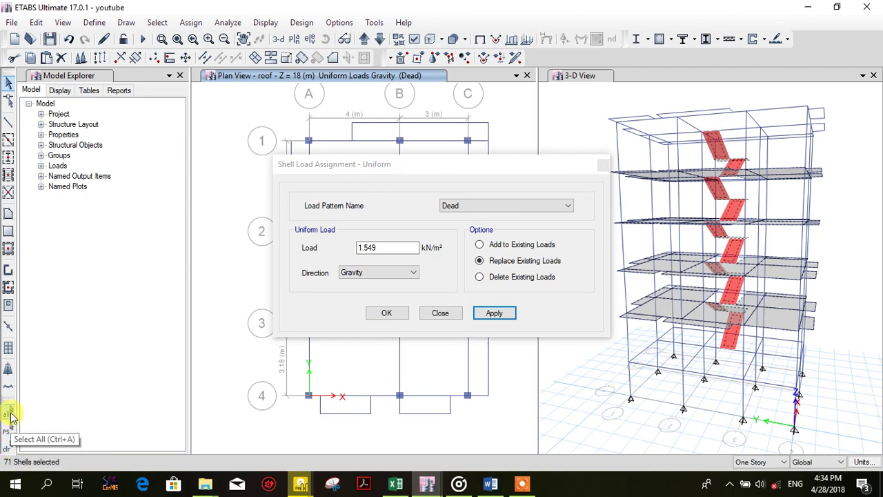
click(377, 247)
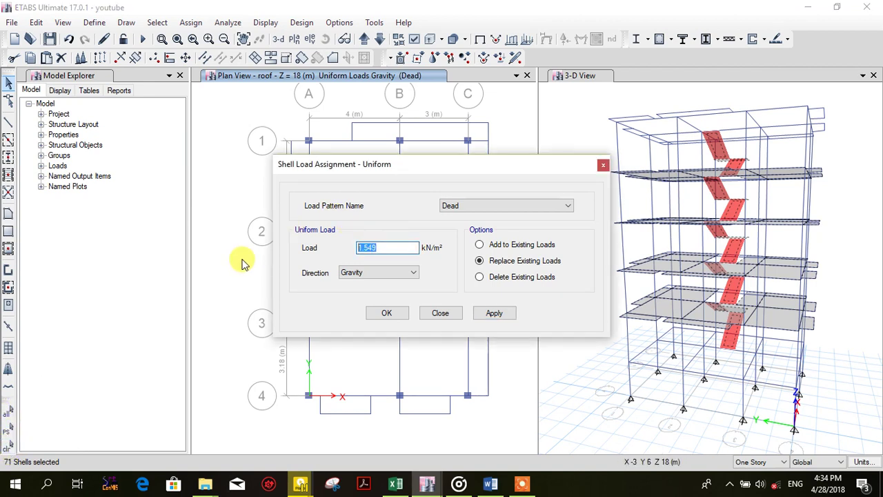
text(2)
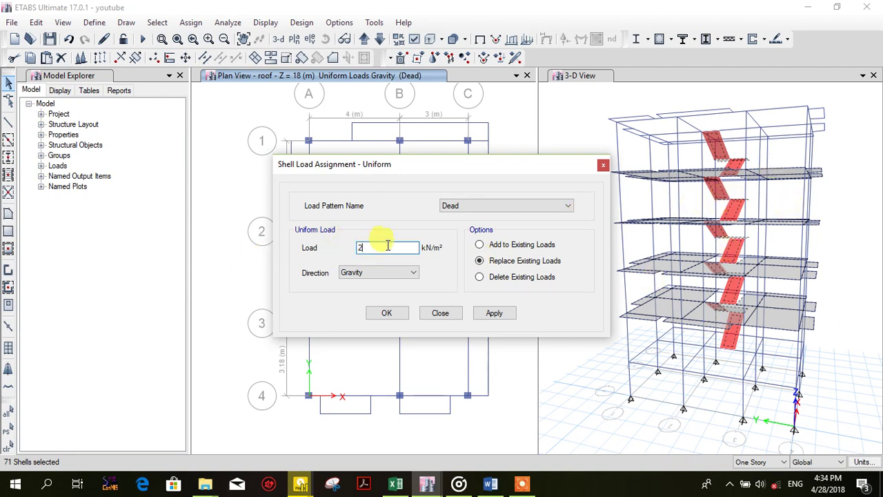
click(483, 205)
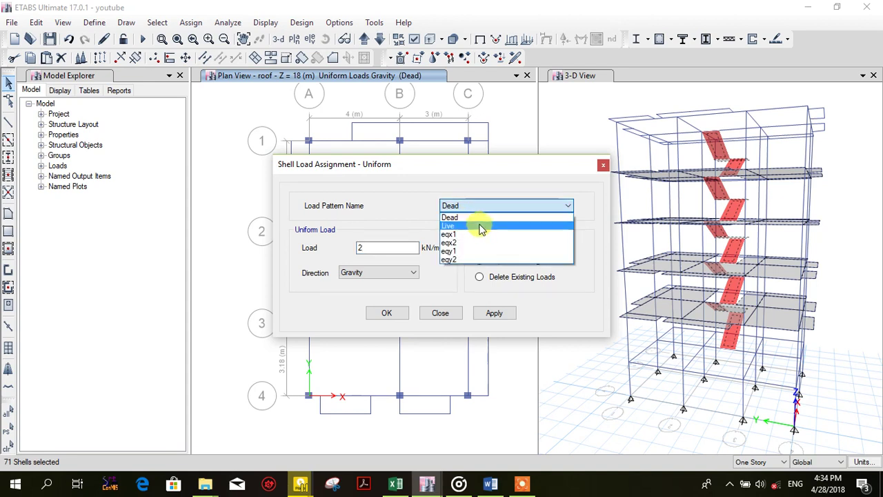
click(480, 225)
click(494, 314)
click(375, 316)
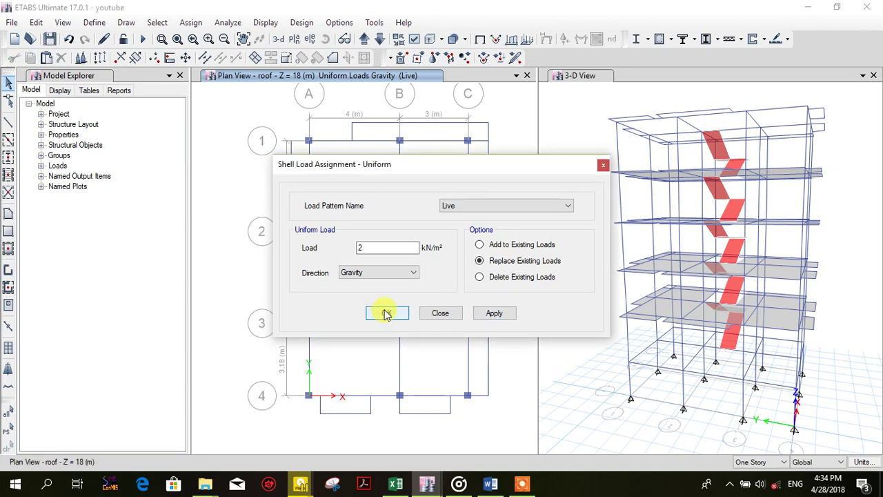
click(386, 314)
Step: Check the loads assigned to the 1st story slab between grids A–B and 1–2, and clear the selection
click(366, 40)
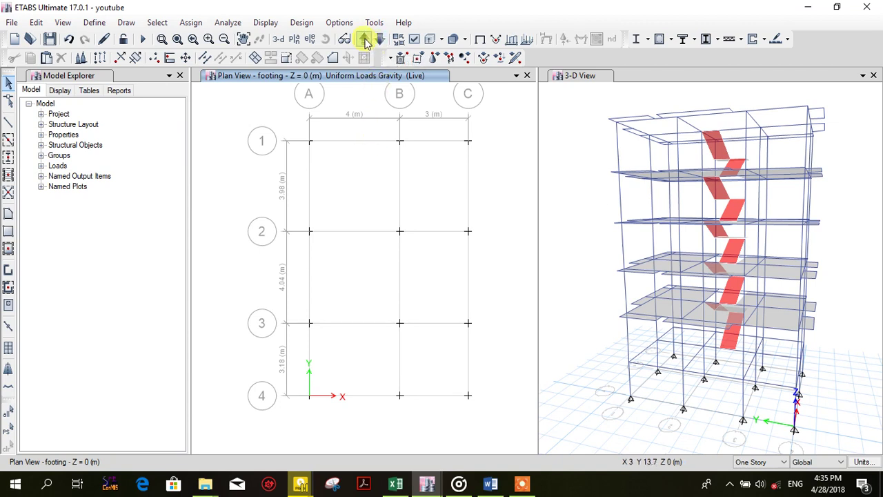
click(363, 39)
click(363, 40)
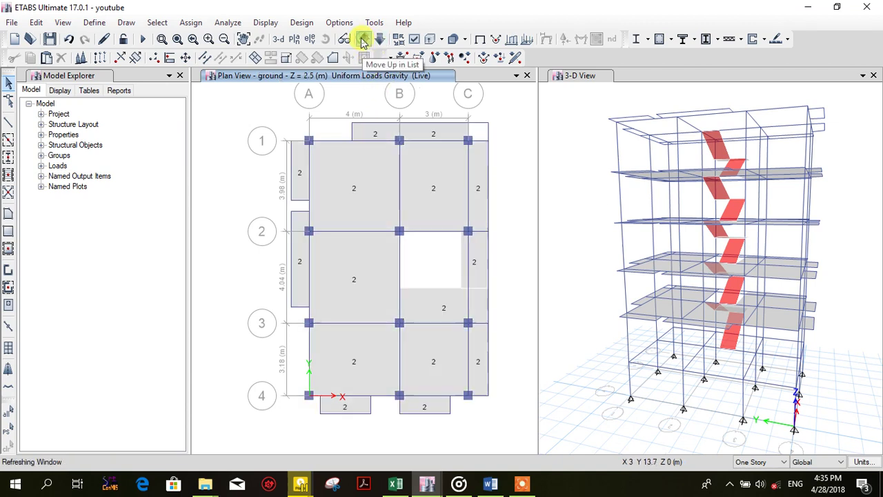
click(367, 187)
right_click(367, 185)
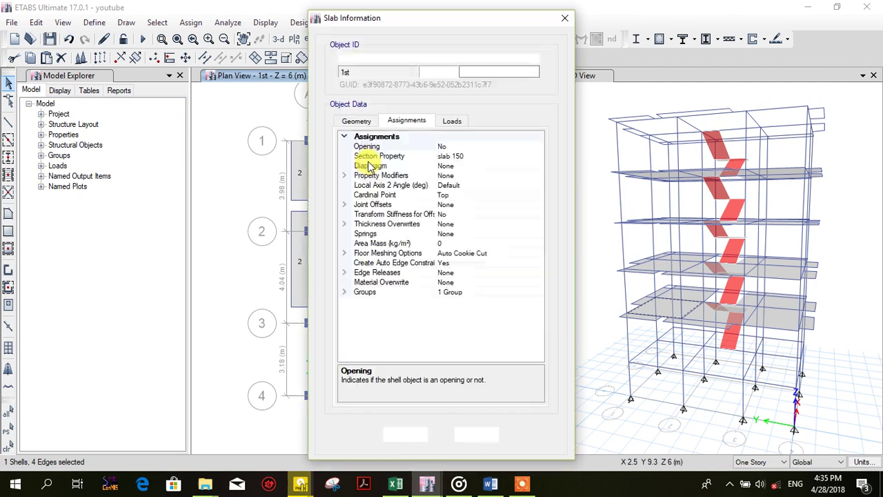
click(453, 122)
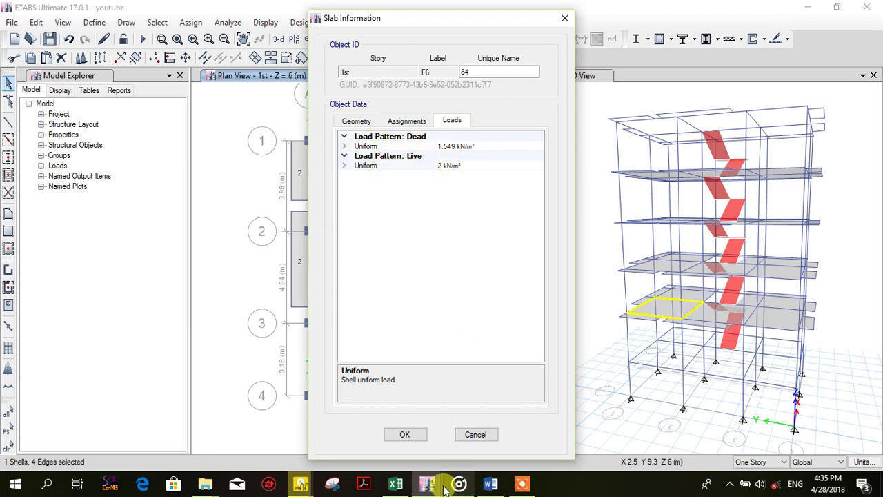
click(406, 436)
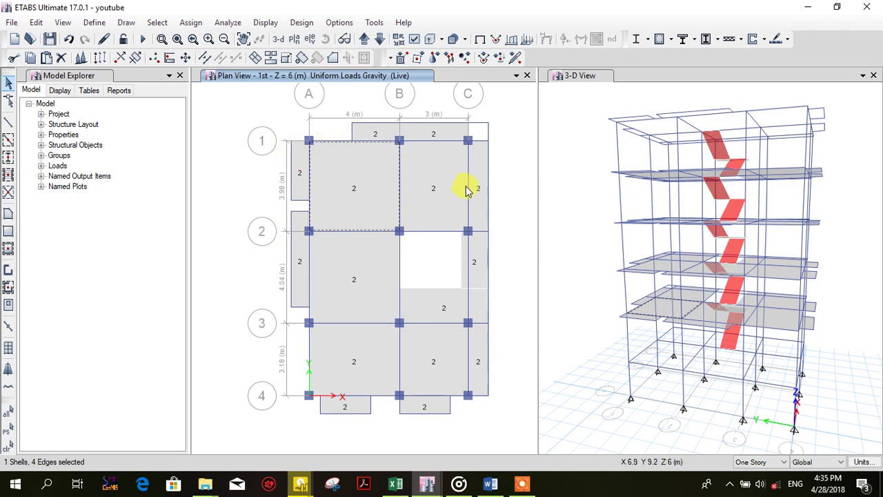
key(ctrl+q)
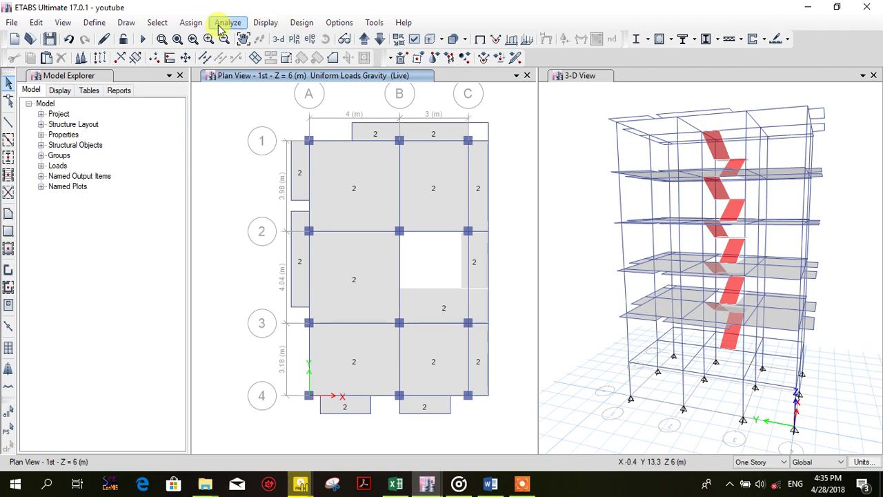
Step: Assign auto cookie cut floor meshing to all slab 150 shells, with further meshing to a maximum element size of 1000 mm
click(155, 23)
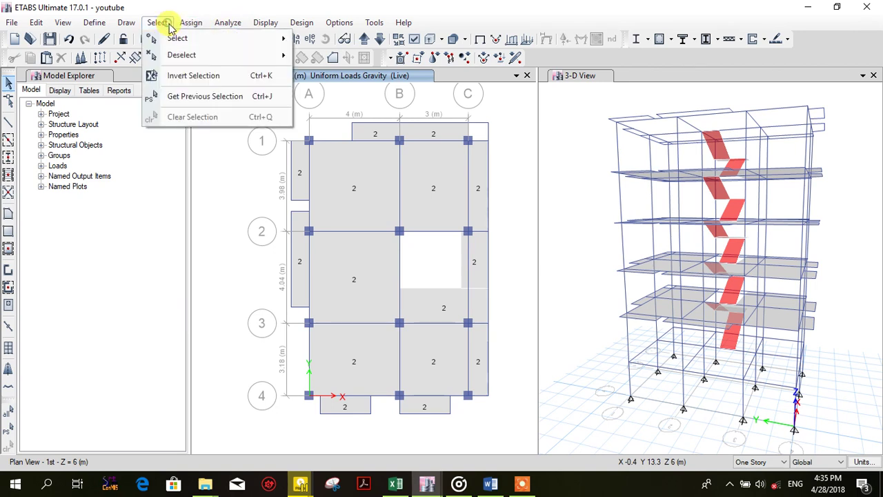
mouse_move(178, 38)
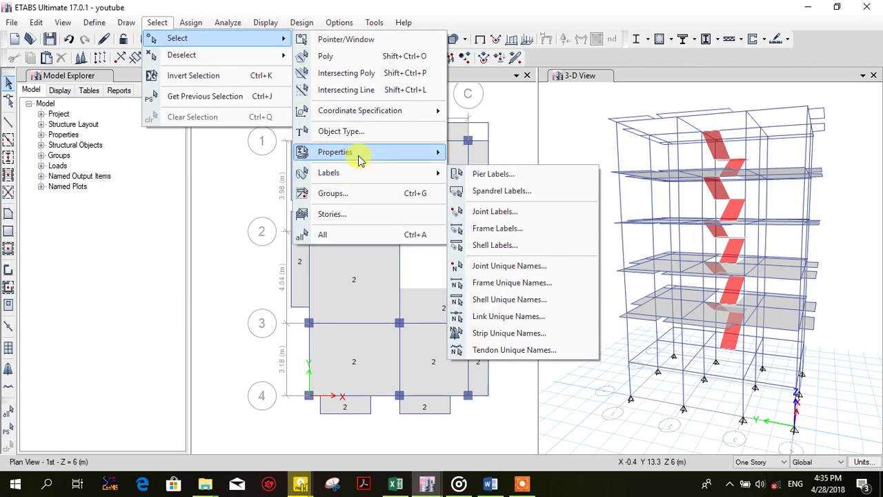
mouse_move(361, 152)
click(502, 192)
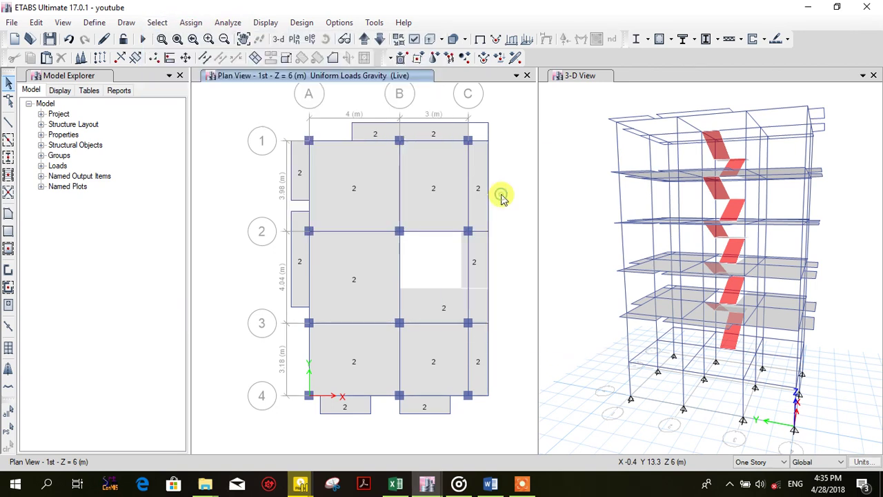
click(397, 158)
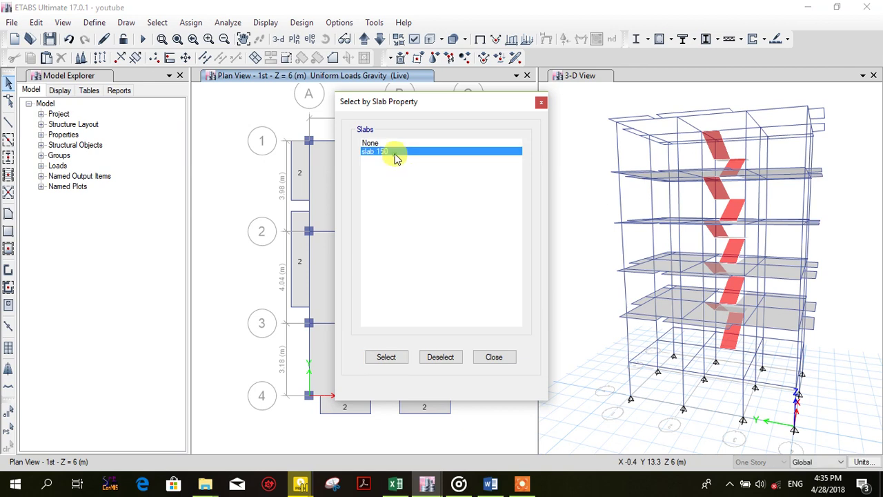
click(395, 357)
click(495, 357)
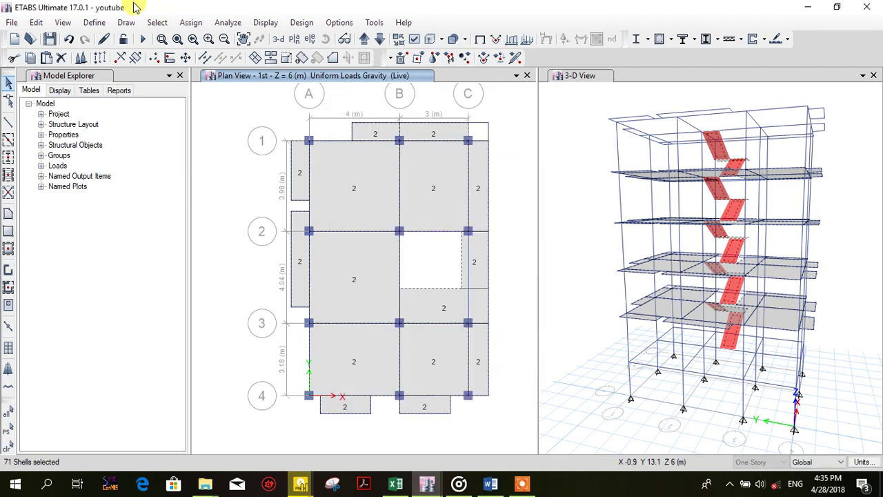
click(185, 24)
mouse_move(207, 72)
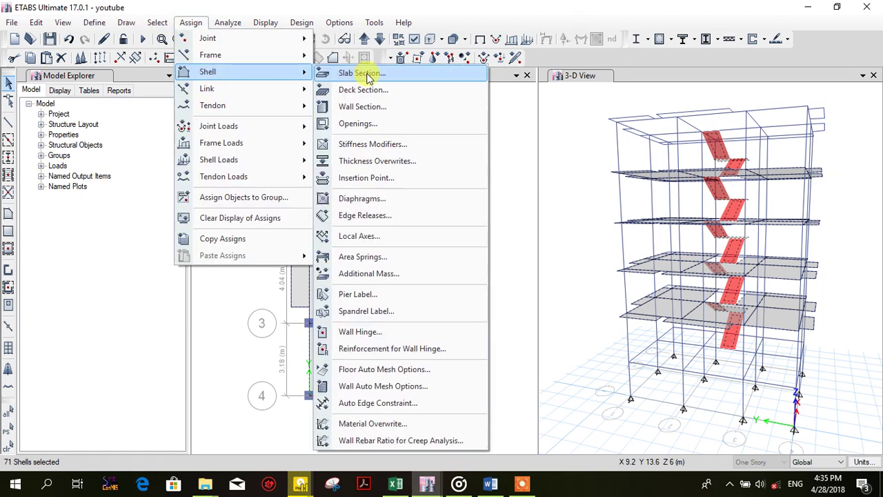
click(417, 373)
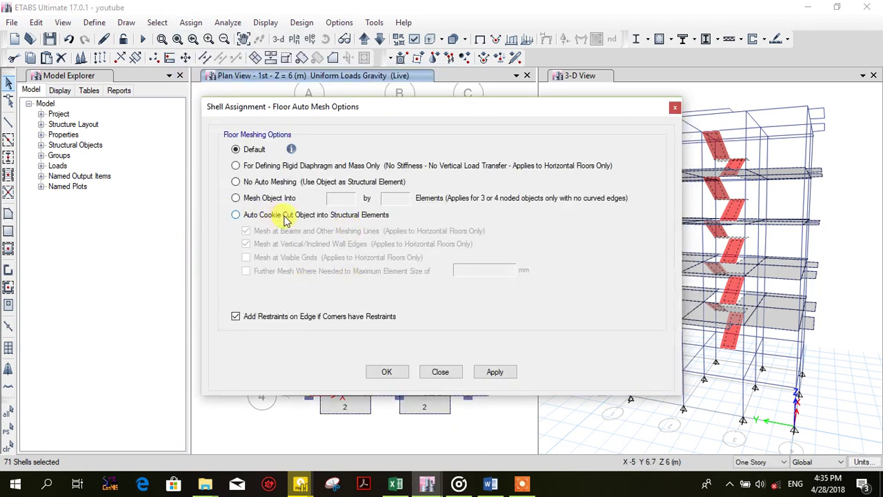
click(308, 218)
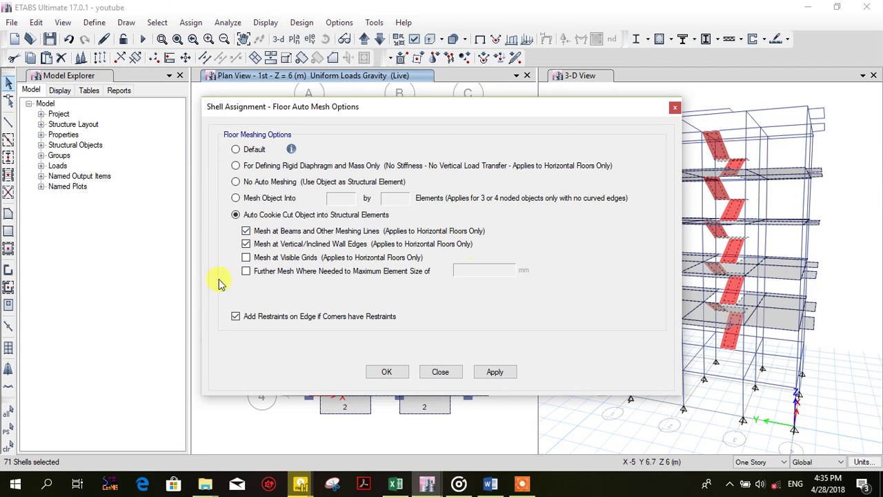
click(268, 271)
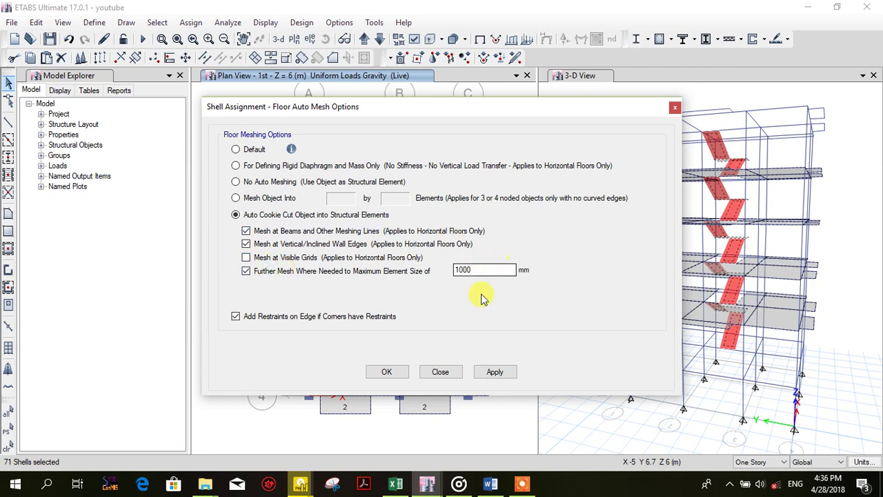
click(500, 372)
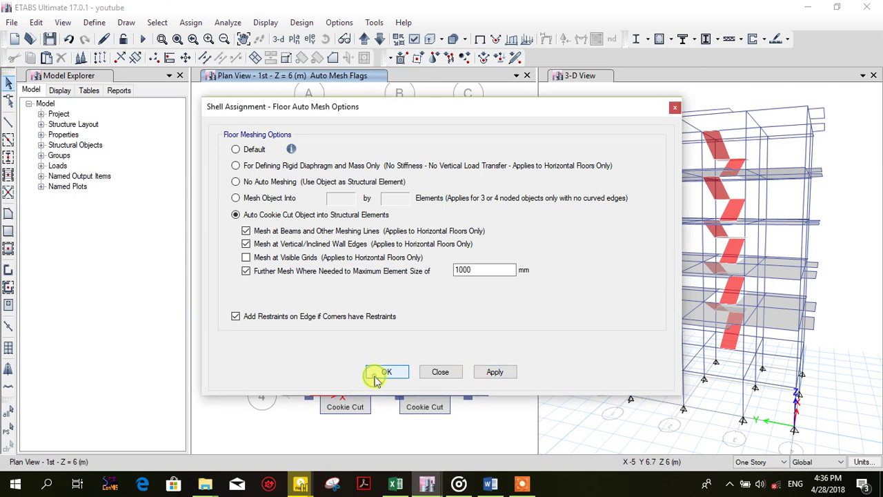
click(387, 372)
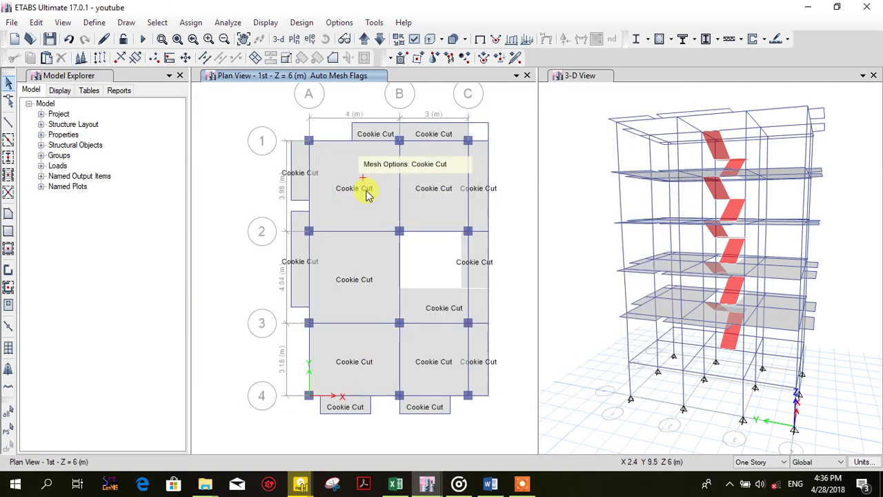
Step: Show the Shell Analysis Mesh in the 1st story plan view and restore the program window to full size
click(414, 40)
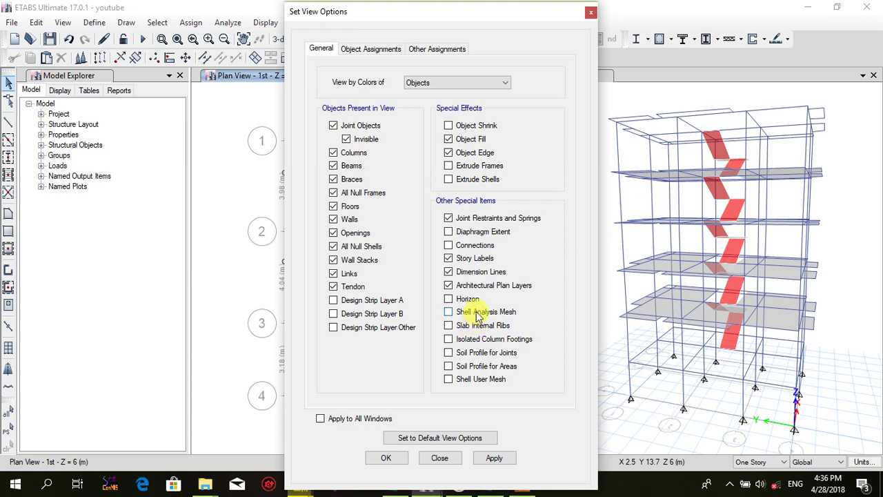
click(494, 460)
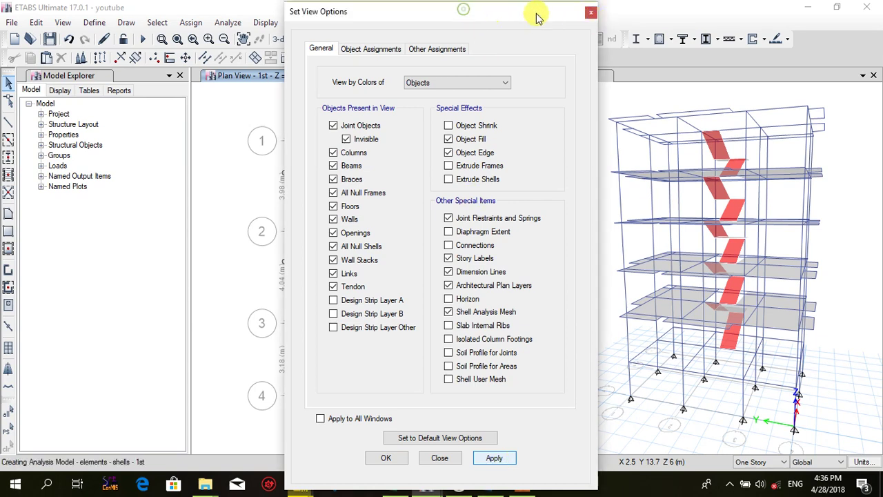
drag(476, 12, 695, 11)
double_click(475, 10)
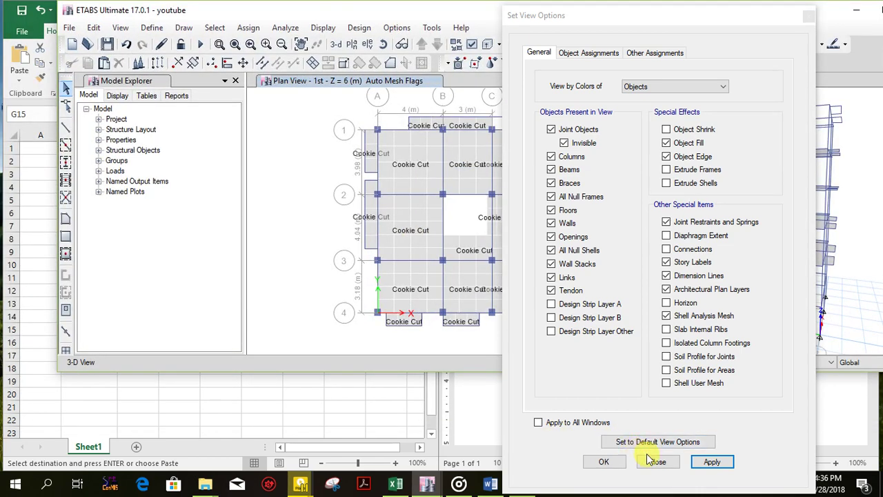
click(656, 461)
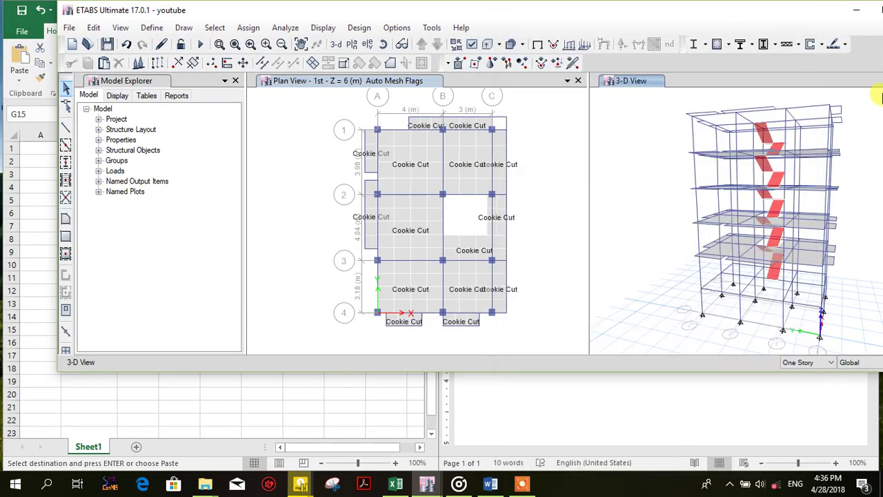
drag(789, 9, 696, 20)
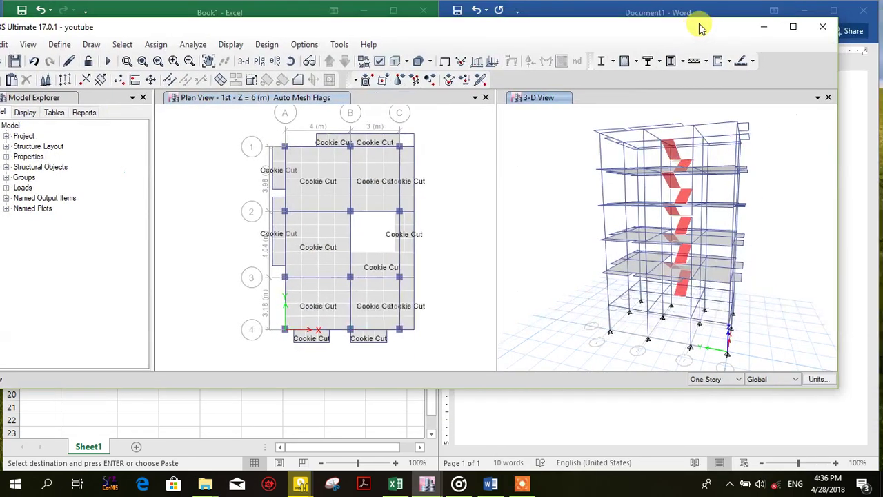
click(794, 25)
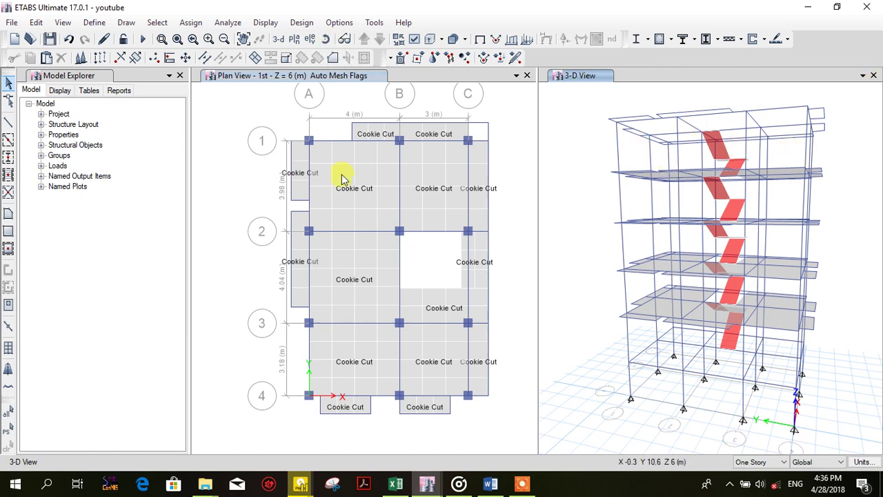
Step: Examine the cookie cut meshing on the 1st and 2nd story slabs, and select the 2nd story joint at grid A–1
click(423, 192)
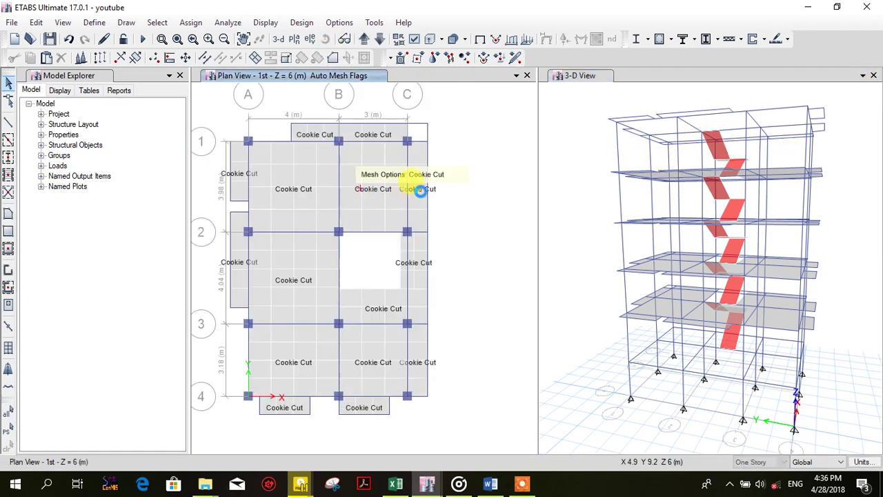
click(310, 132)
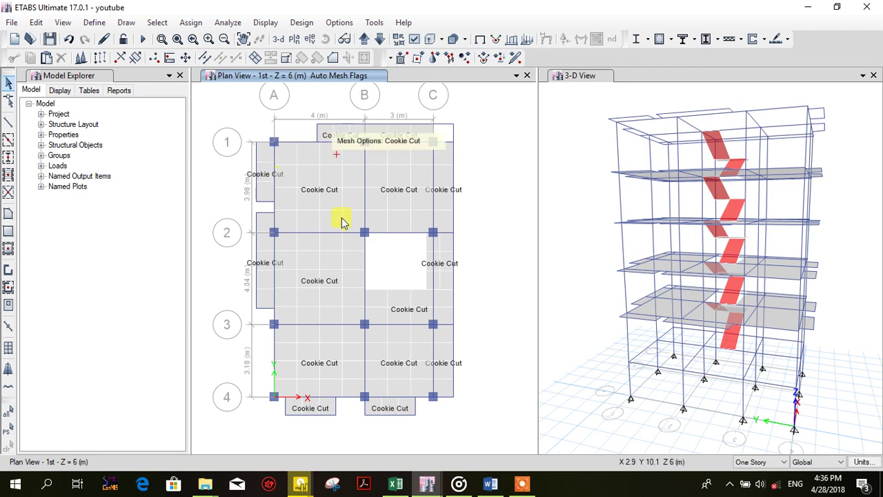
click(364, 39)
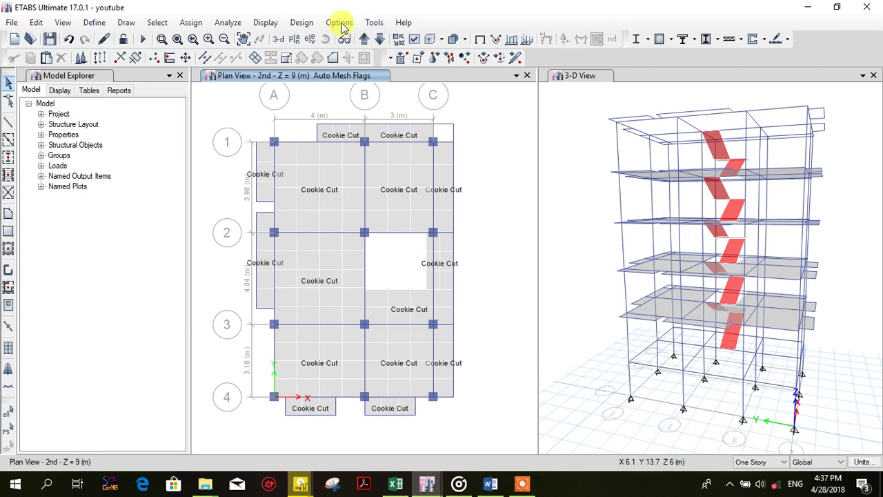
scroll(274, 143, up, 3)
scroll(282, 205, down, 2)
click(275, 225)
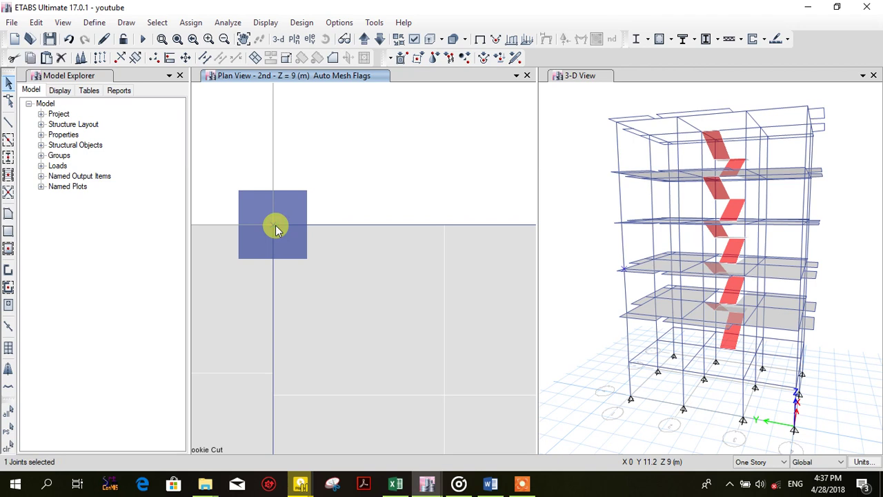
Step: Review the rigidity definition of diaphragm D1 and assign D1 to all joints of the roof story
click(226, 23)
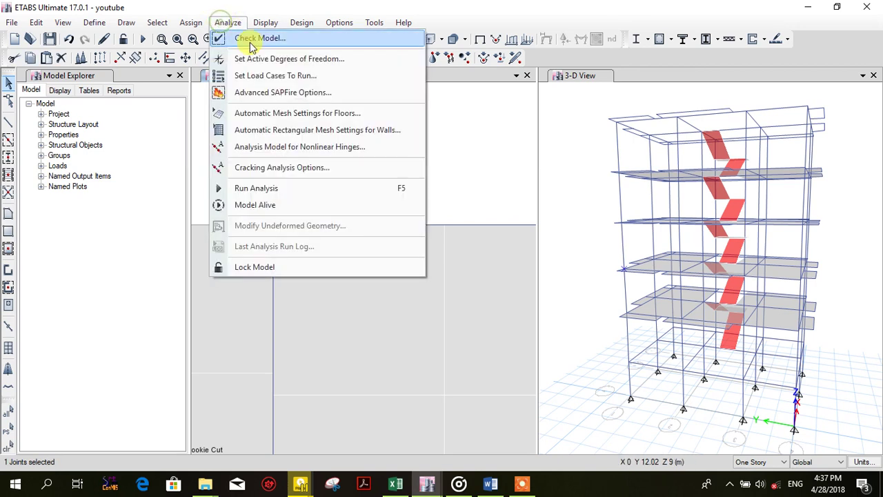
mouse_move(188, 25)
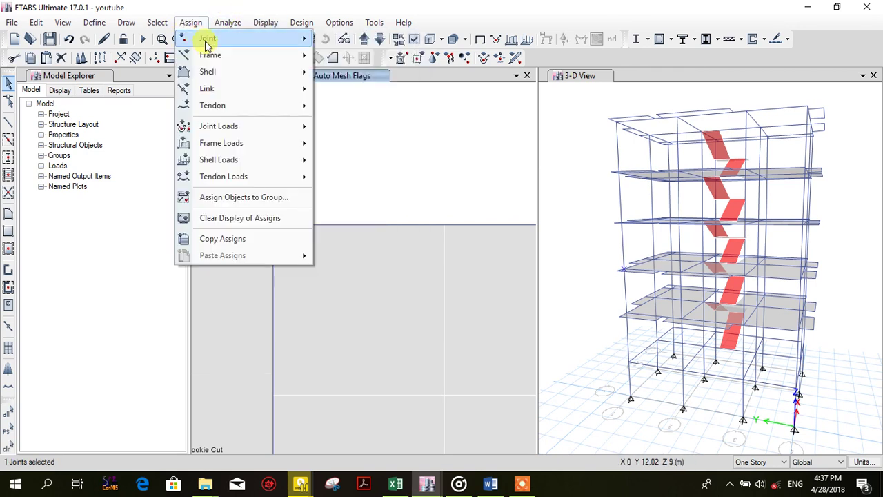
mouse_move(295, 129)
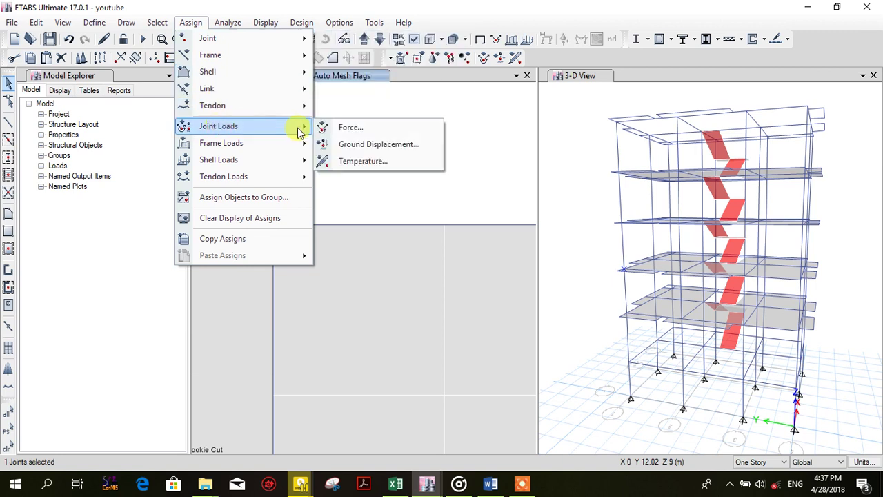
click(484, 112)
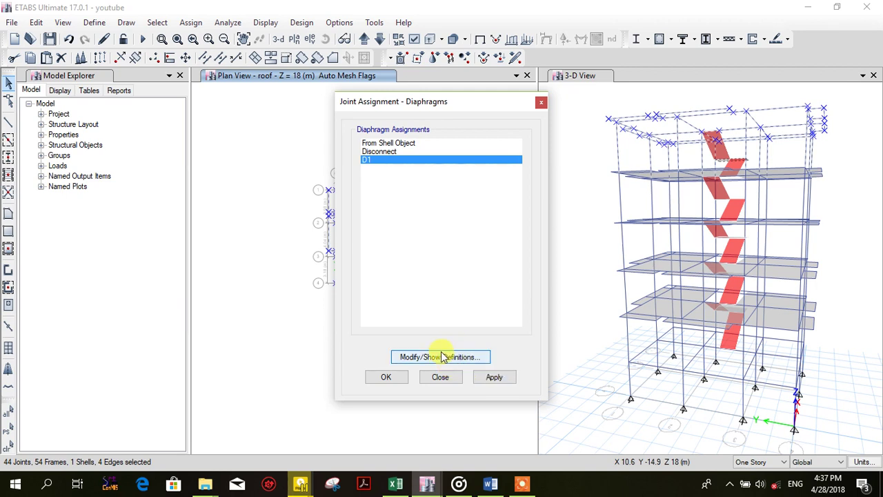
click(443, 357)
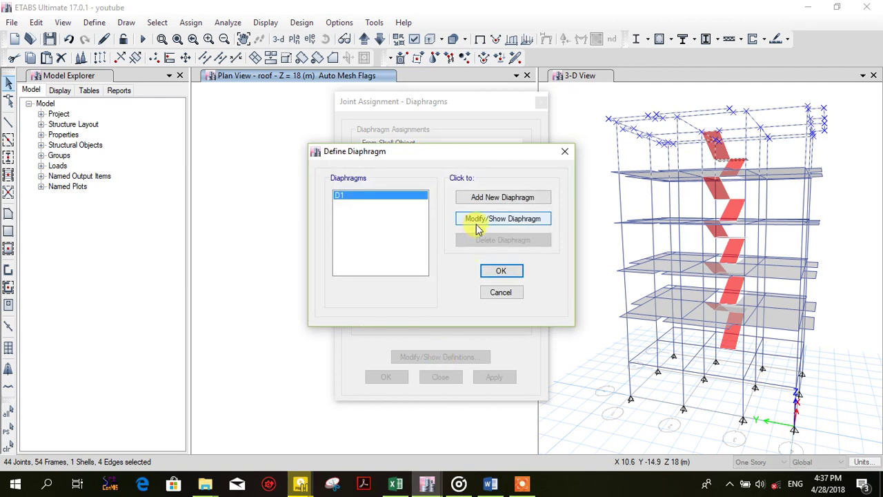
click(476, 219)
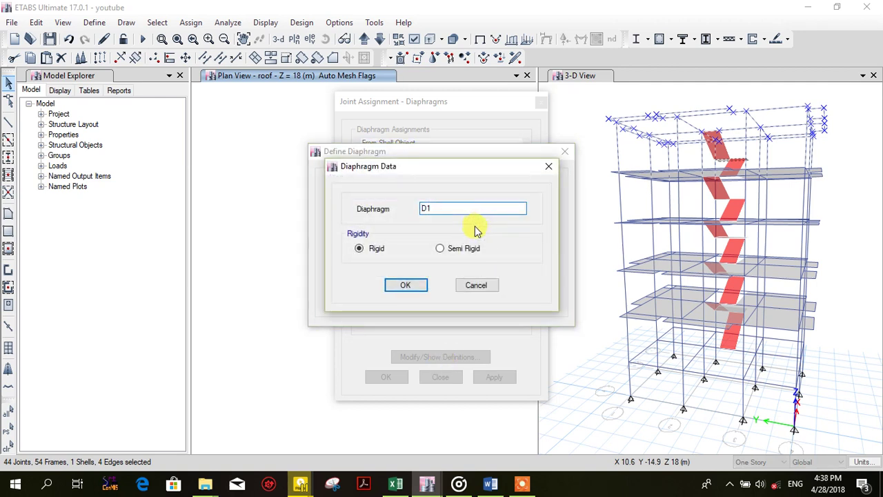
click(475, 286)
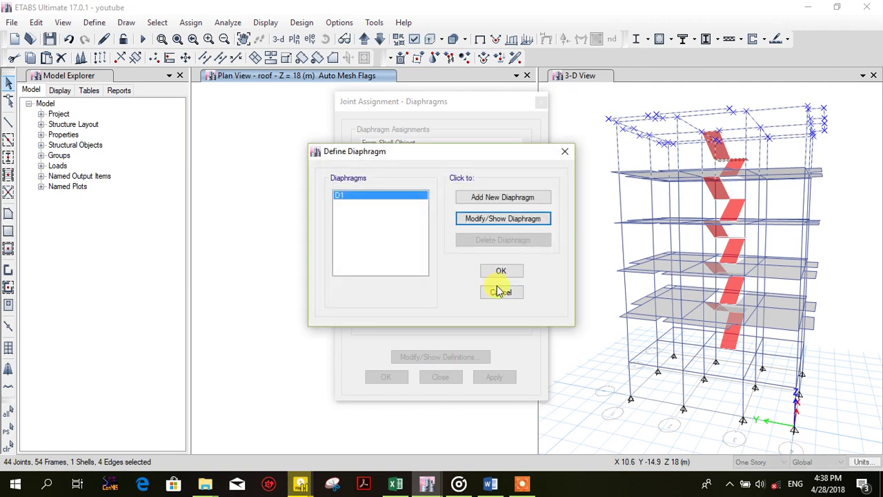
click(500, 292)
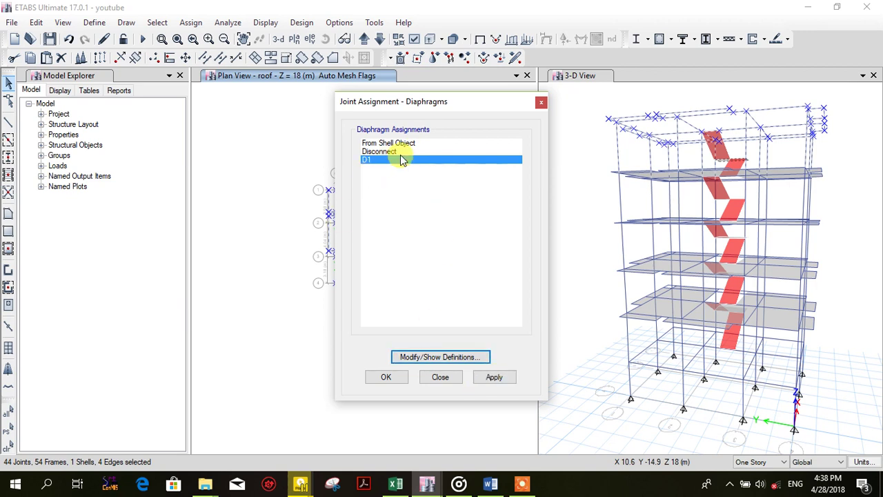
click(494, 382)
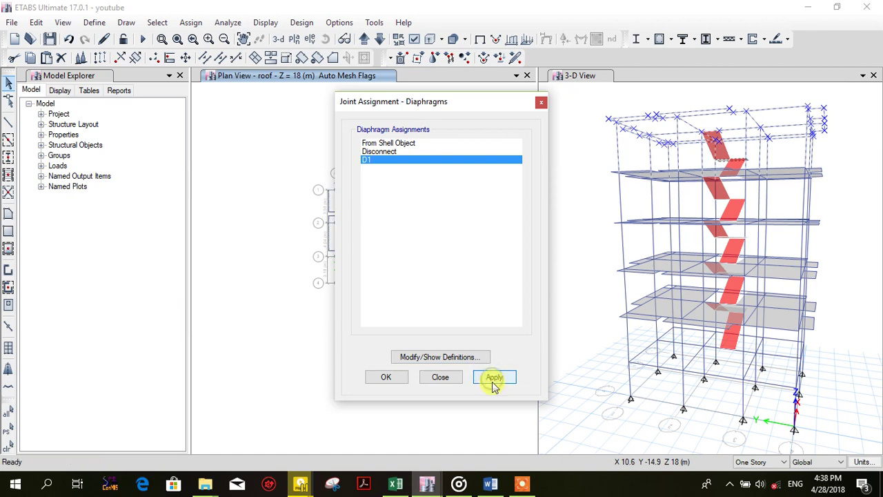
click(382, 378)
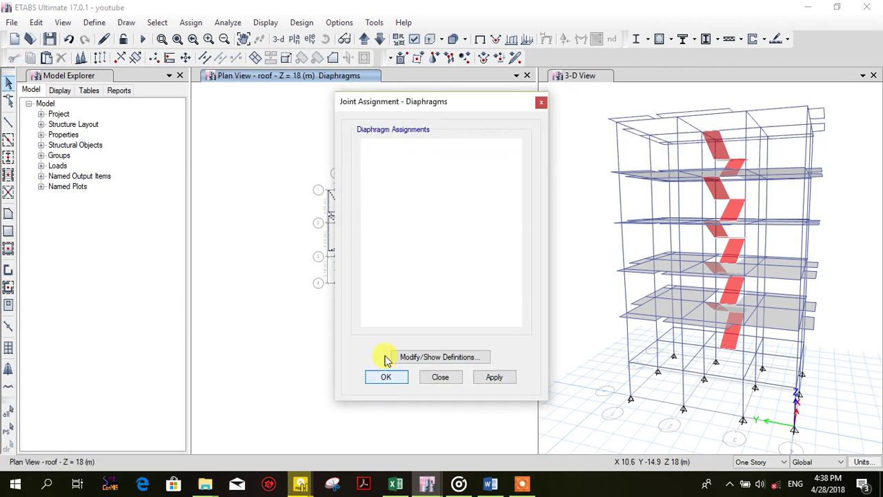
Step: Select everything in the 4th story plan and define a new rigid diaphragm named D2
click(380, 39)
drag(419, 132, 286, 322)
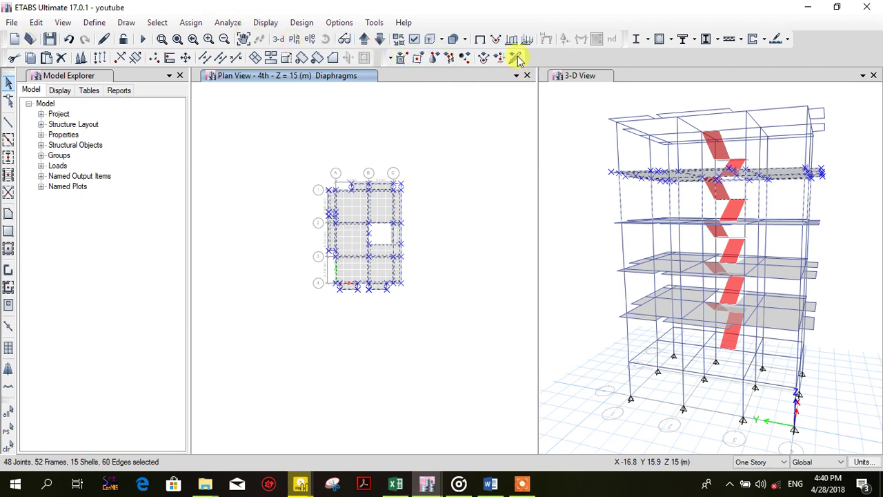
click(403, 58)
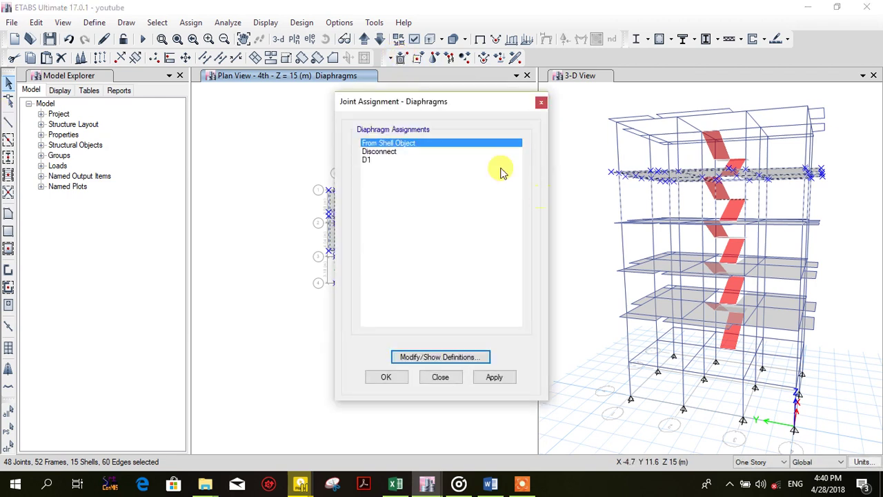
click(384, 160)
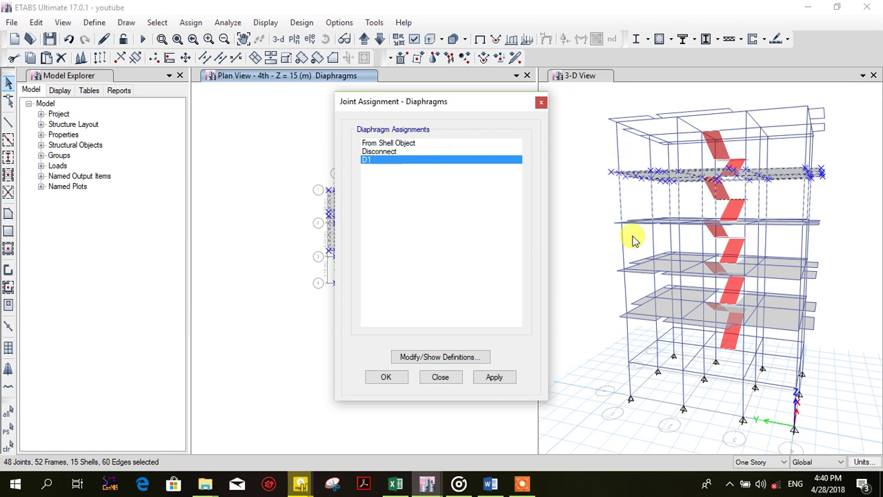
click(471, 361)
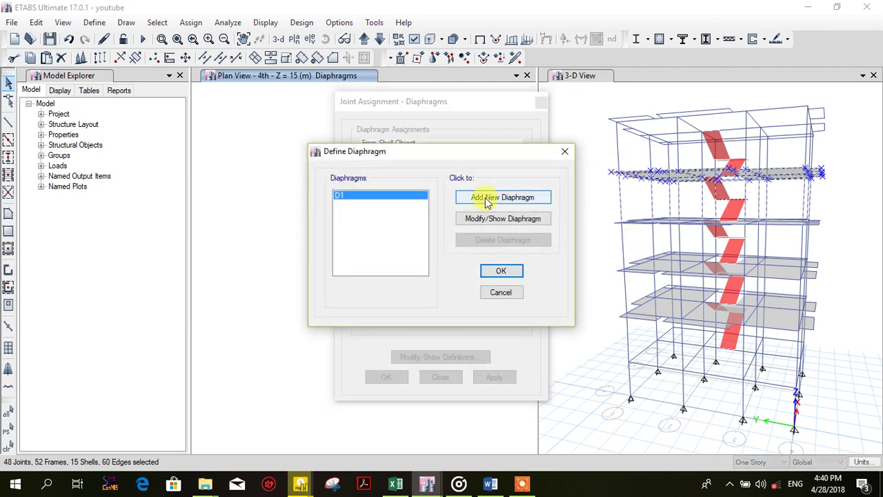
click(494, 199)
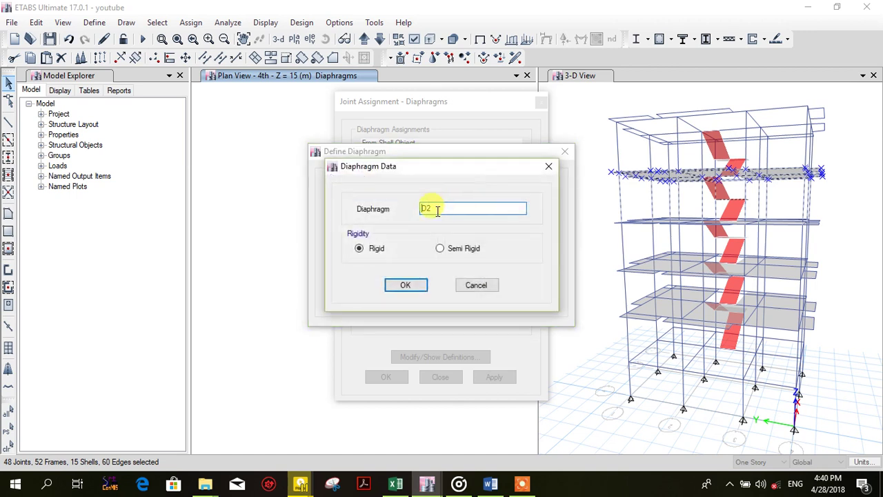
click(406, 286)
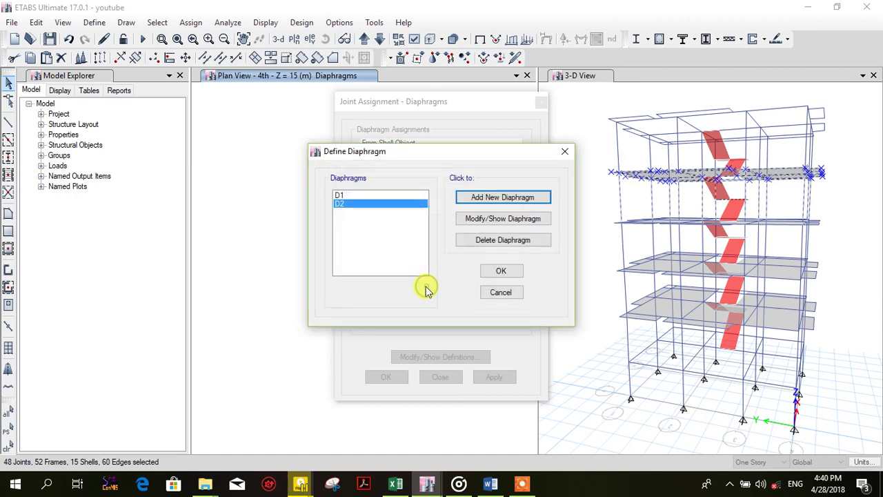
click(501, 271)
Step: Assign diaphragm D2 to the selected joints of the 4th story
click(391, 168)
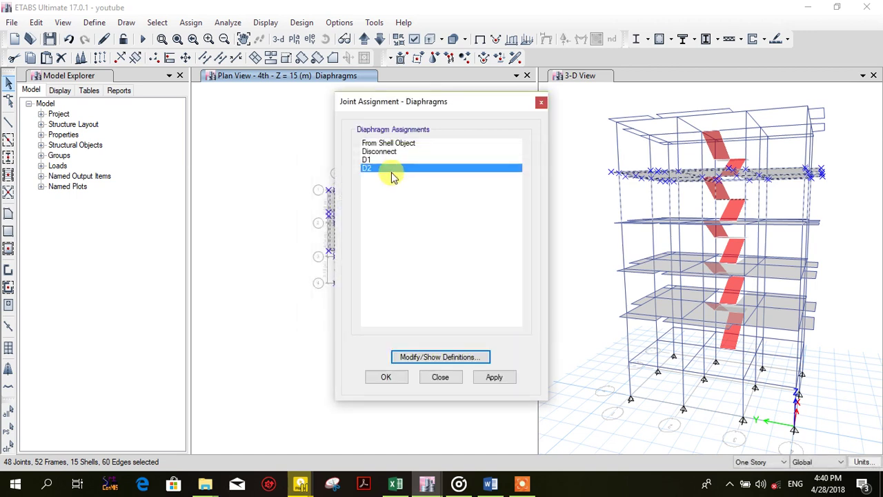
drag(429, 100, 641, 108)
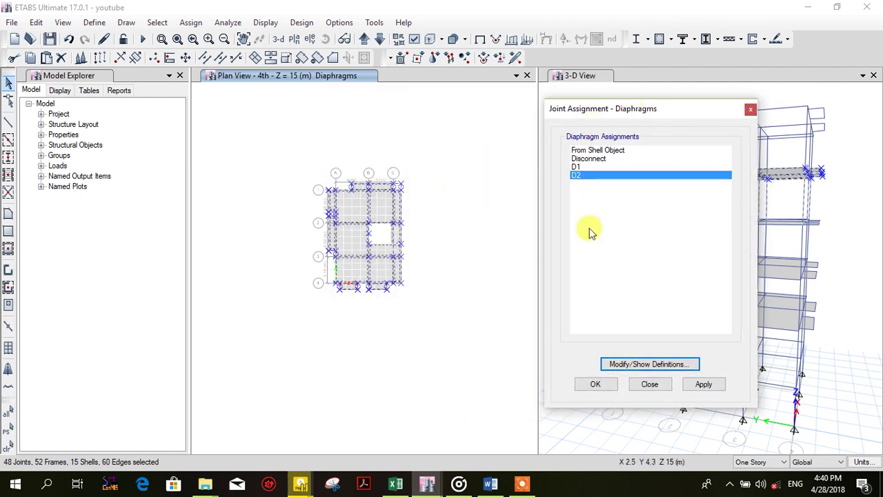
click(714, 391)
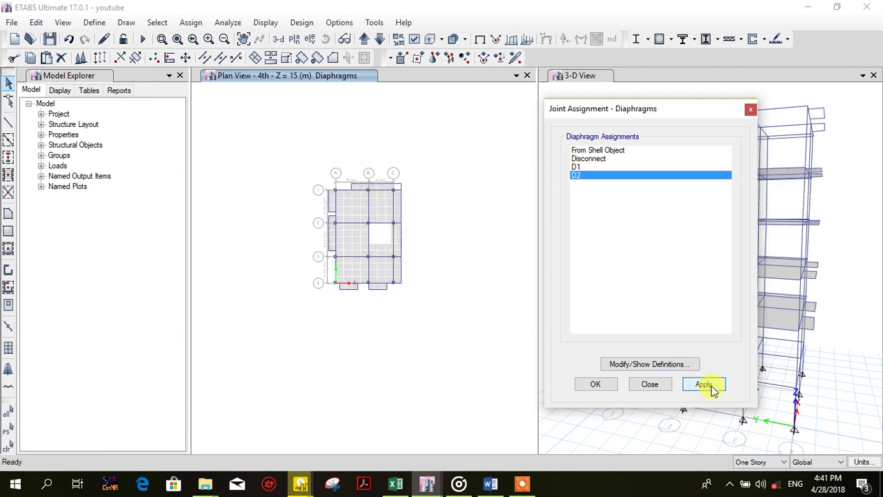
click(592, 392)
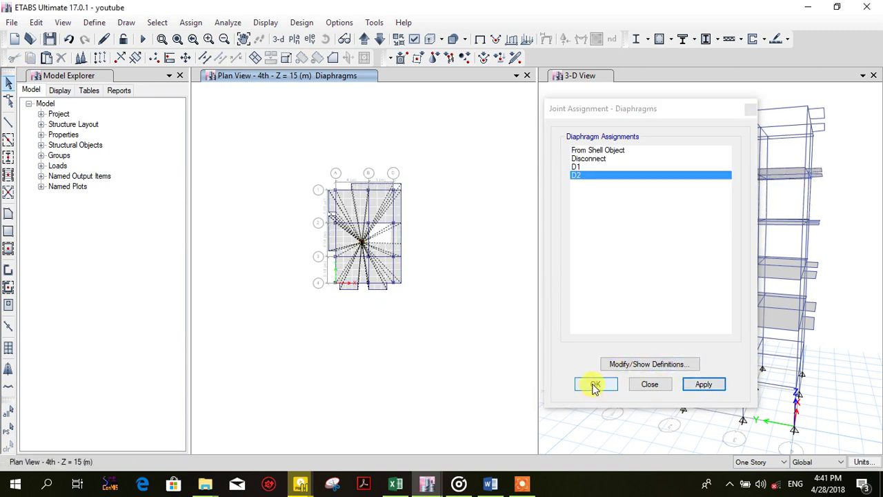
click(594, 386)
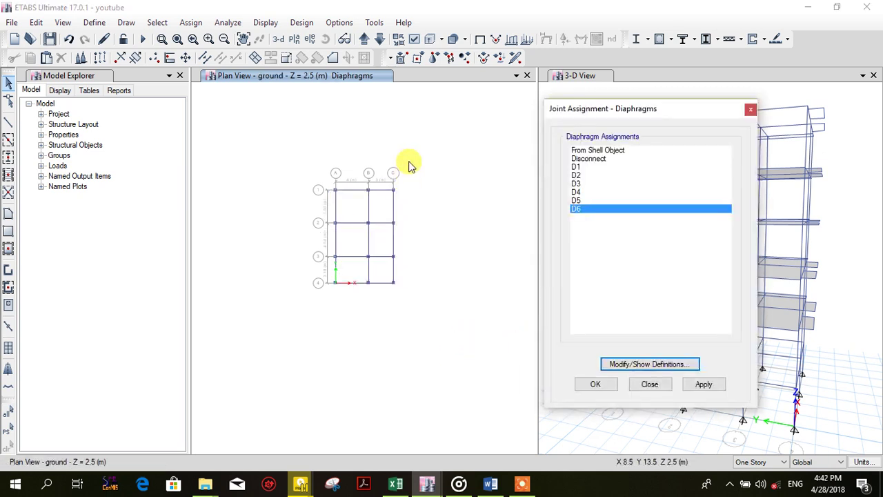
Step: Select everything in the ground story plan at Z = 2.5 m and assign diaphragm D6 to its joints
drag(414, 142, 280, 337)
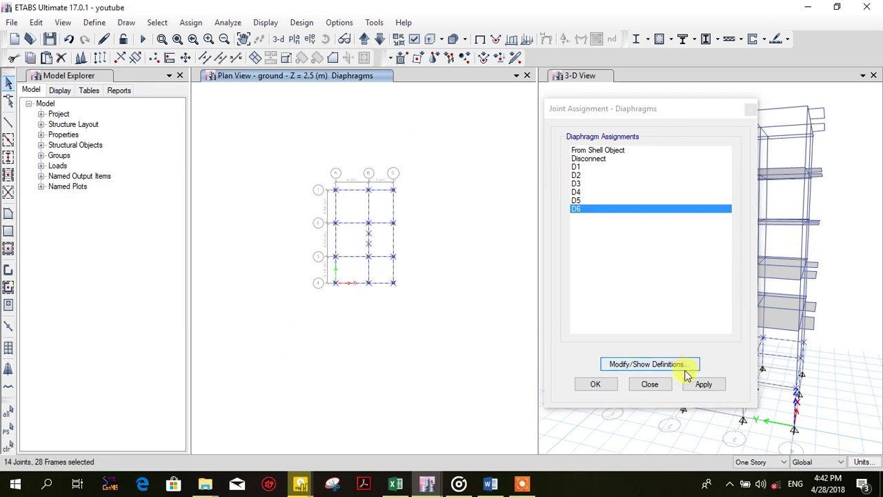
click(702, 385)
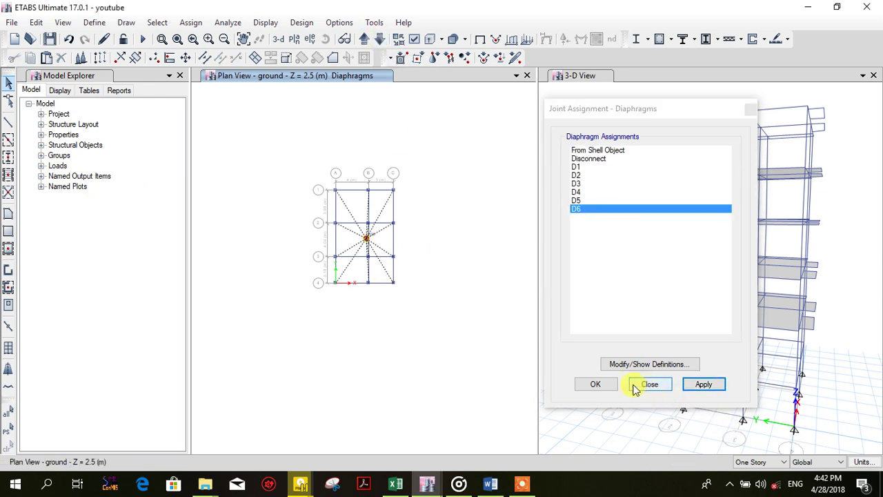
click(603, 384)
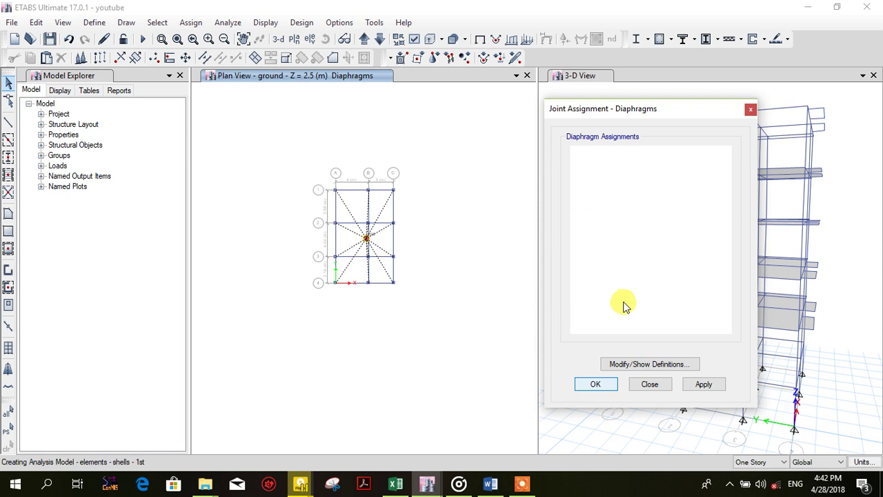
Step: Select all footing joints at Z = 0 and assign them fixed restraints, restraining translation and rotation in X, Y and Z
click(380, 39)
drag(469, 124, 233, 365)
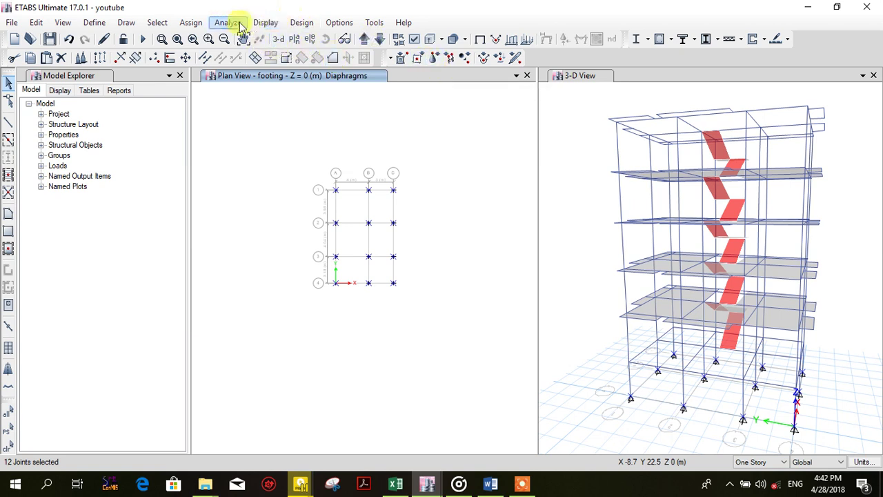
click(192, 23)
mouse_move(244, 38)
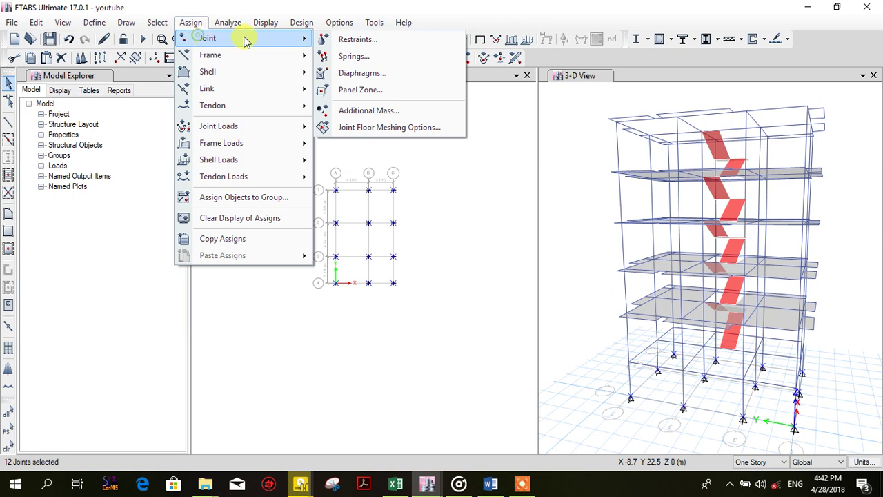
click(352, 40)
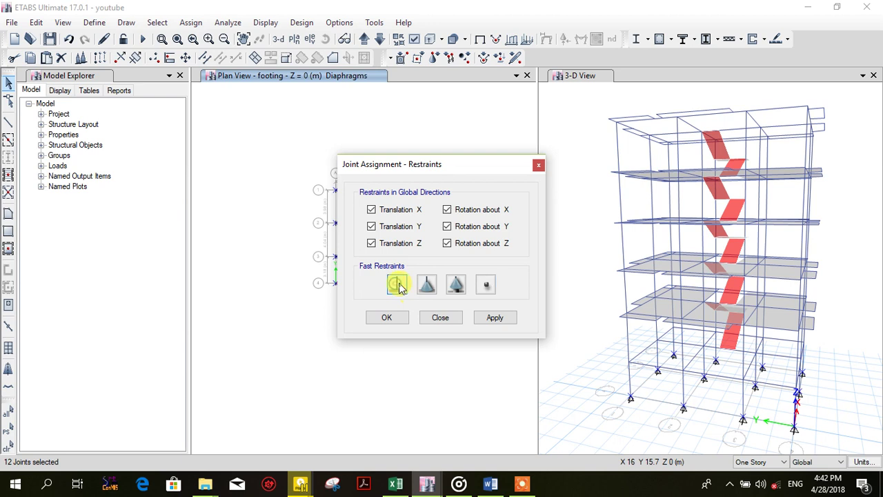
drag(445, 168, 637, 140)
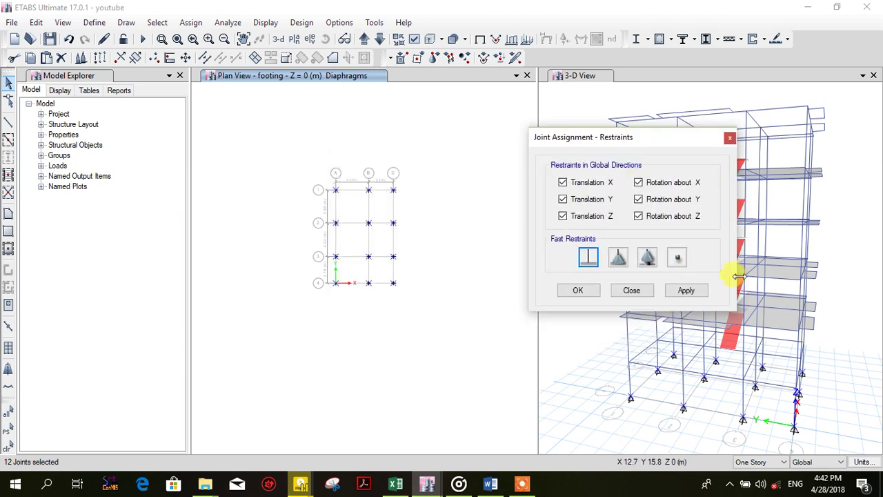
click(690, 291)
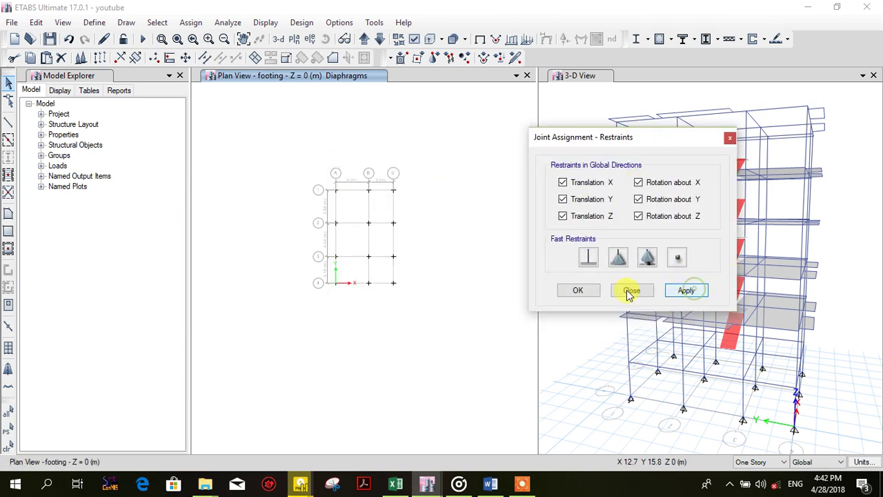
click(577, 291)
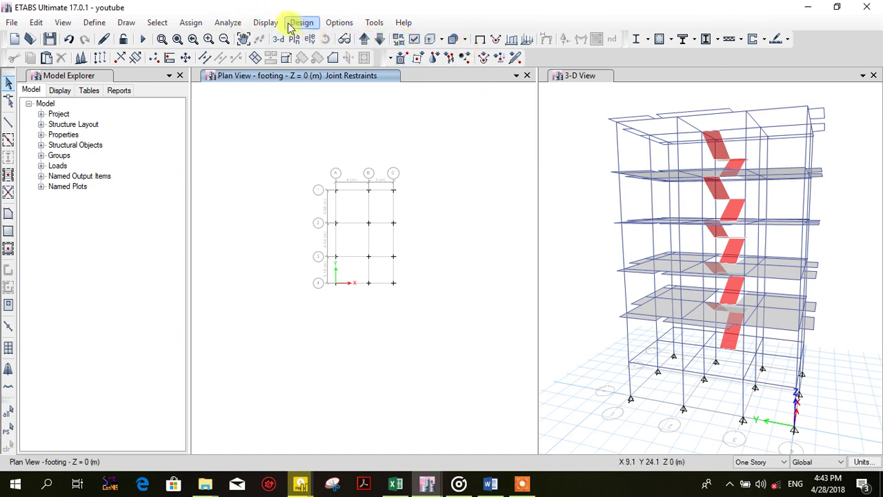
Step: Check the model with all joint, frame, shell, meshing, loading and self-mass checks enabled, using a 1 mm length tolerance
click(231, 21)
click(236, 38)
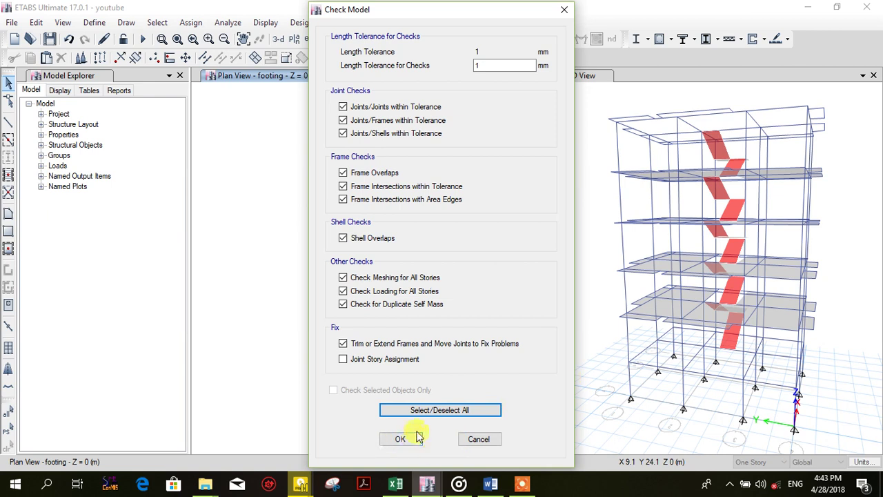
click(406, 441)
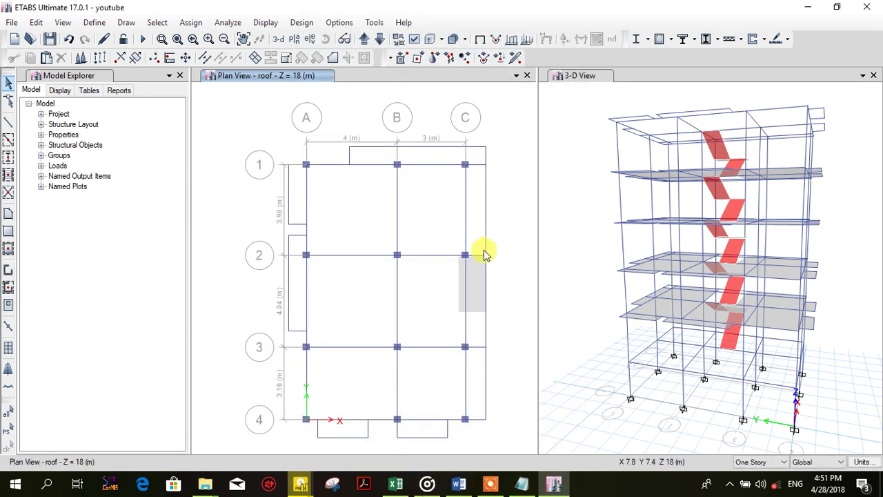
Step: Run the analysis and unlock the model to discard its results
click(231, 24)
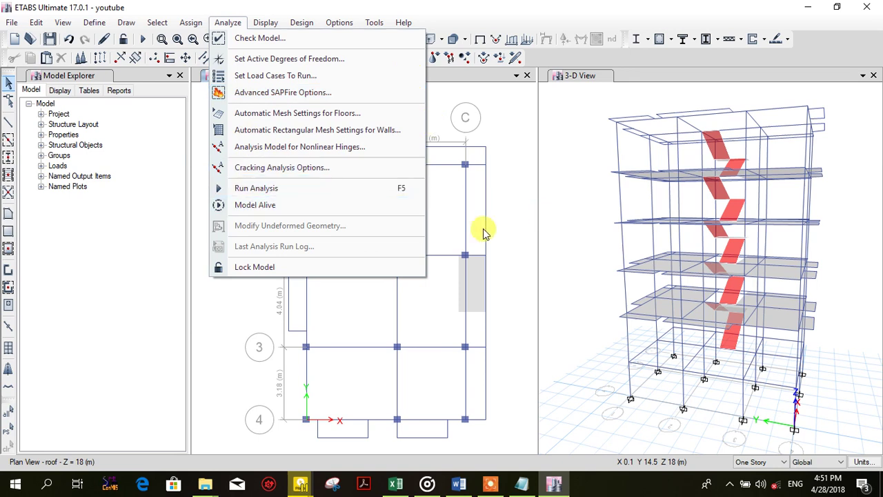
click(397, 199)
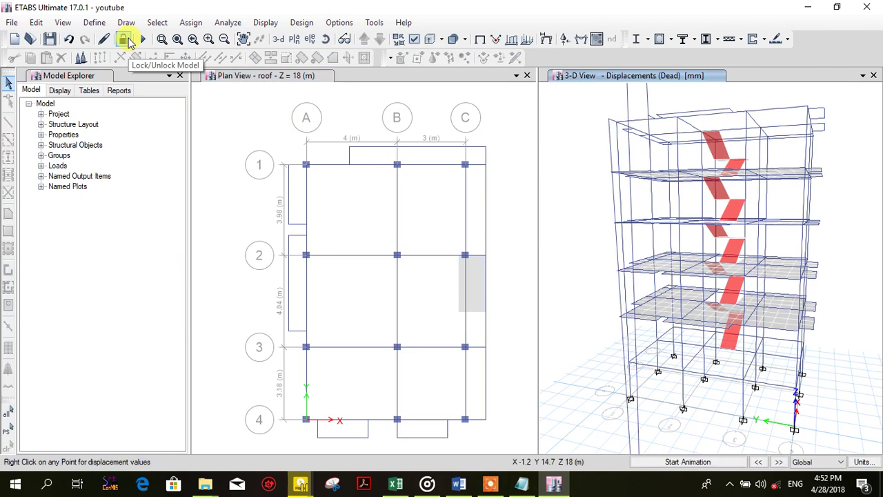
click(123, 39)
click(465, 293)
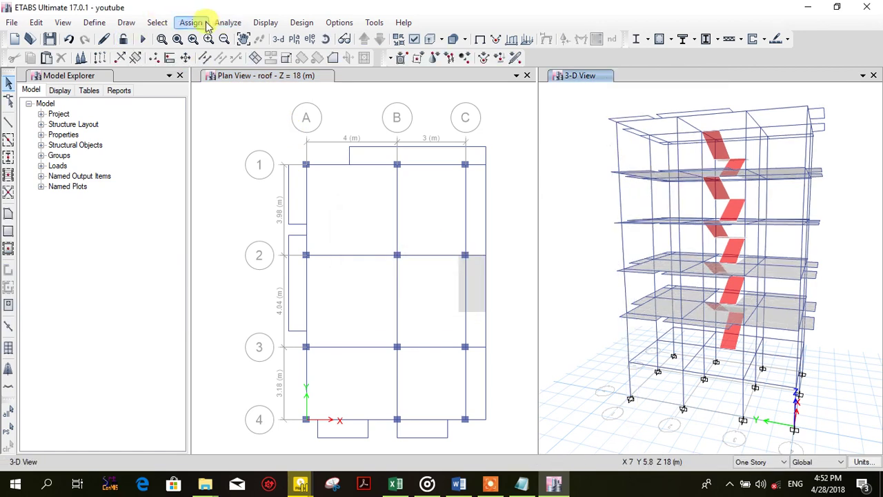
Step: Set the Modal load case to Do Not Run and run the analysis for the remaining load cases
click(228, 25)
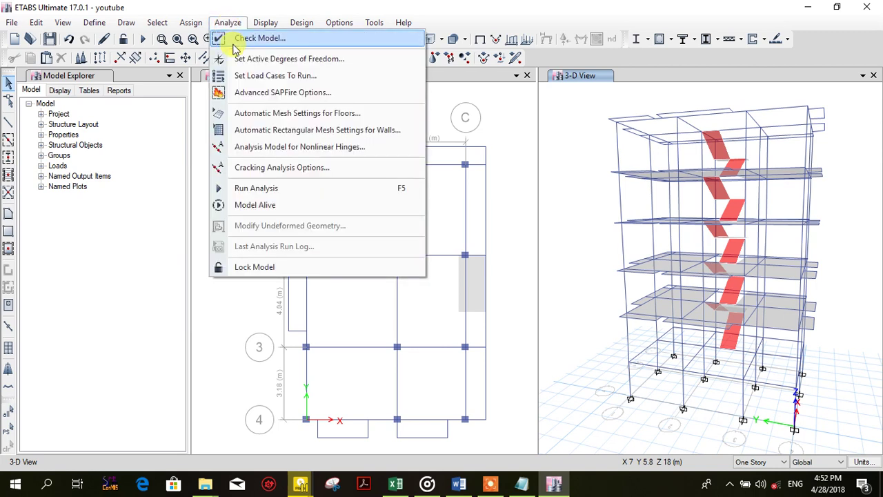
click(276, 78)
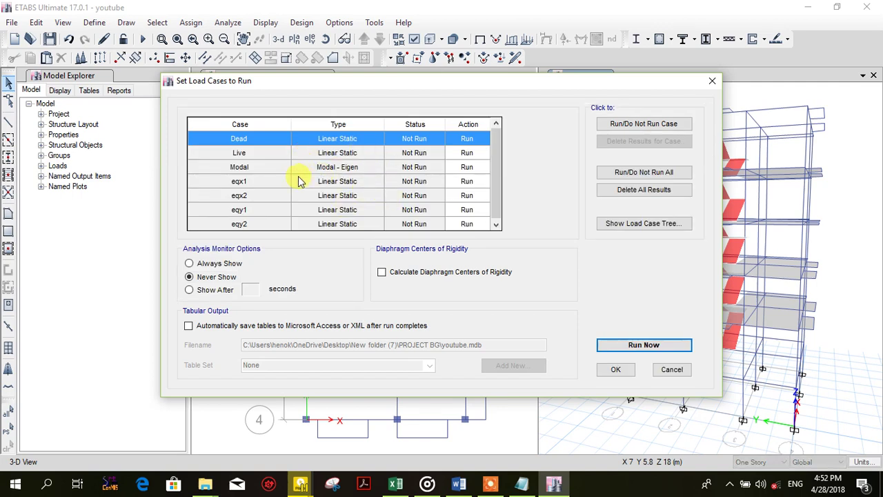
click(314, 169)
click(670, 123)
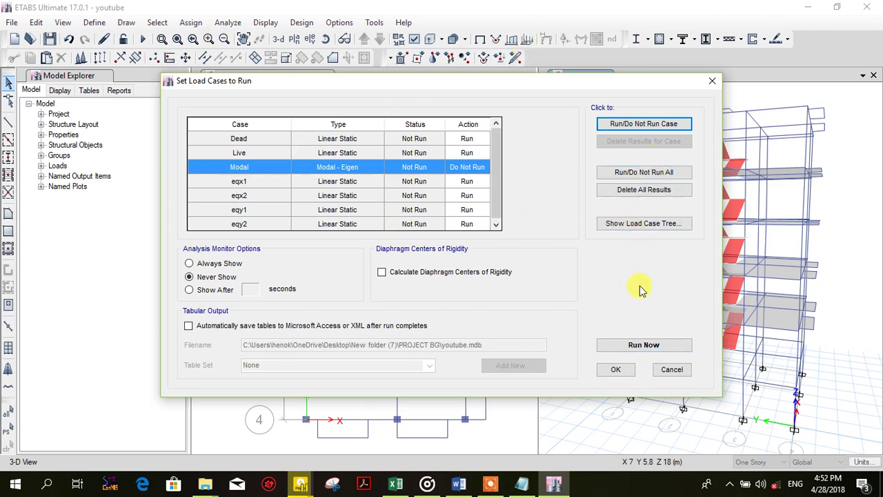
click(634, 346)
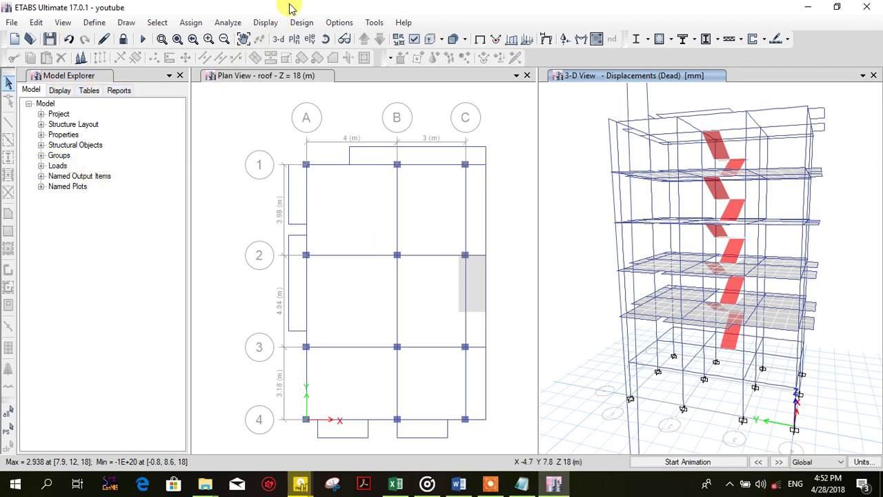
Step: Display the Joint Reactions table from the analysis results and enlarge its window to show more rows
click(263, 22)
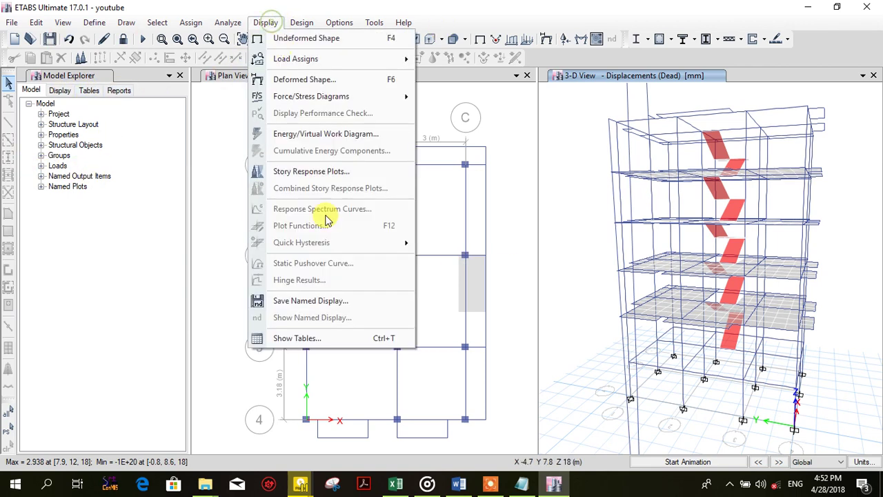
click(311, 339)
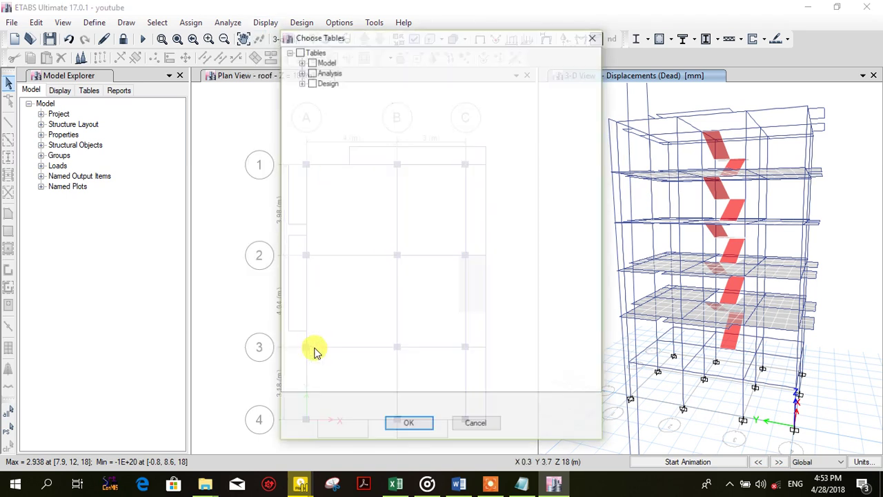
click(301, 72)
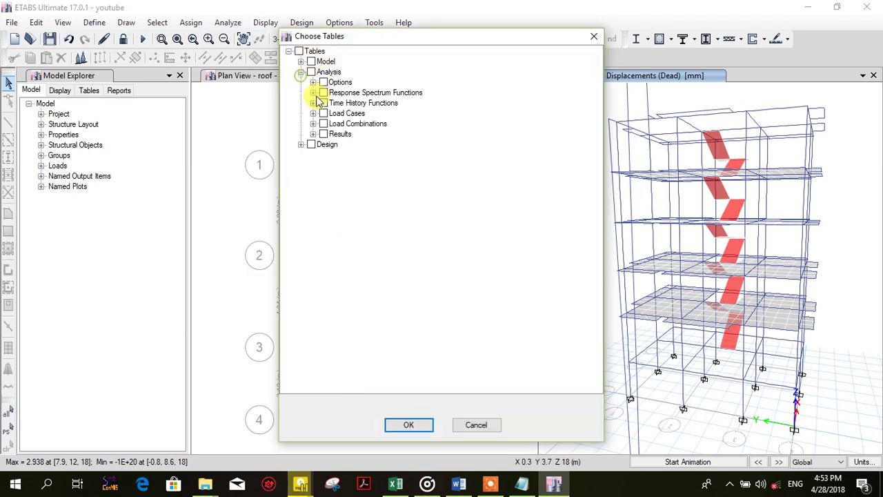
click(313, 133)
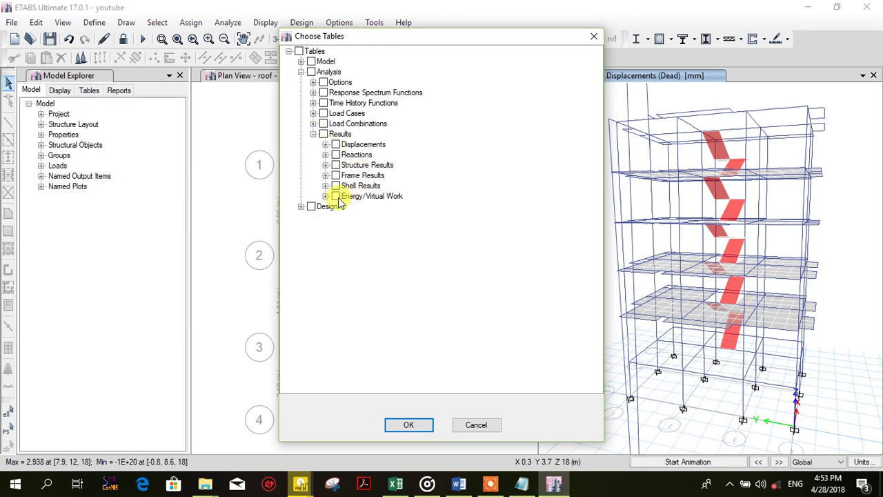
click(326, 155)
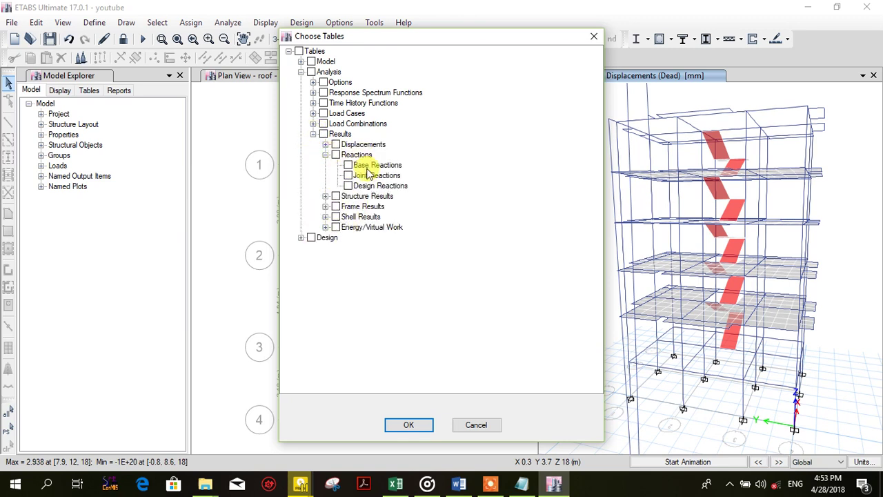
click(349, 176)
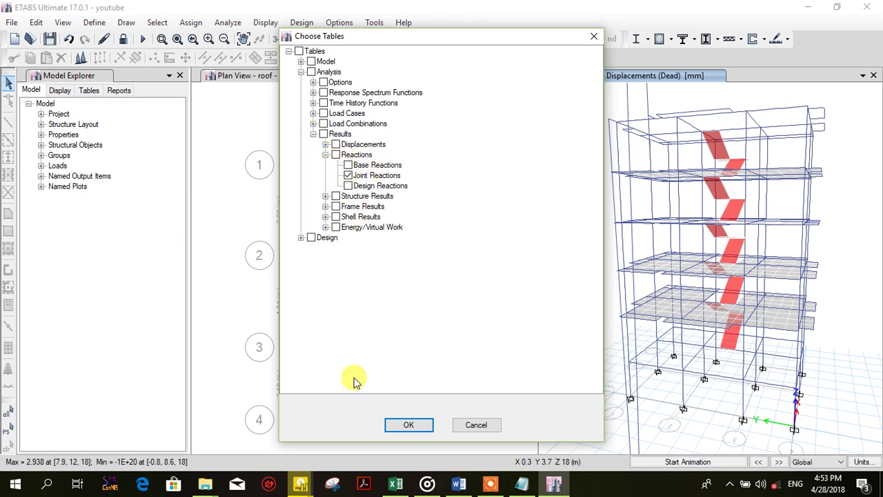
click(399, 422)
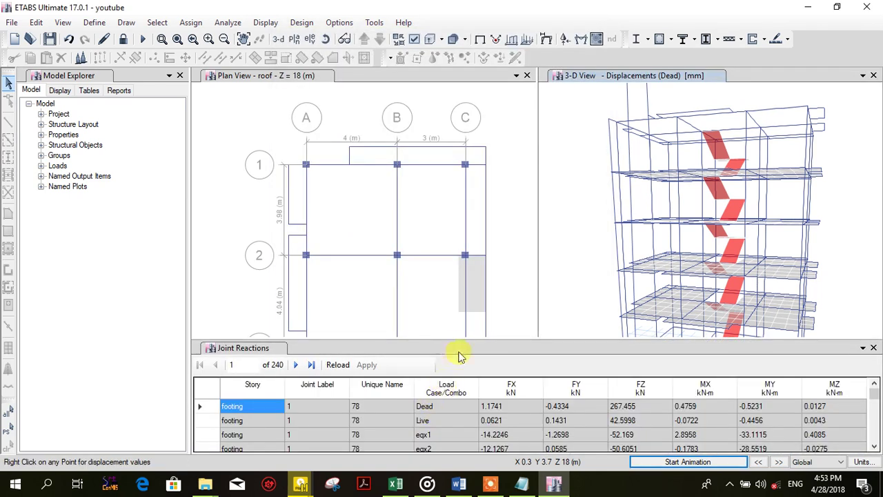
drag(463, 349, 456, 312)
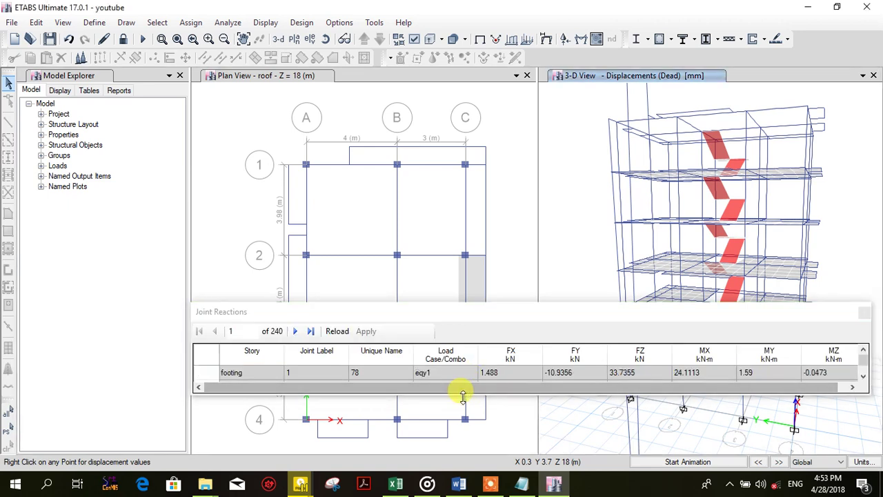
drag(459, 399, 460, 455)
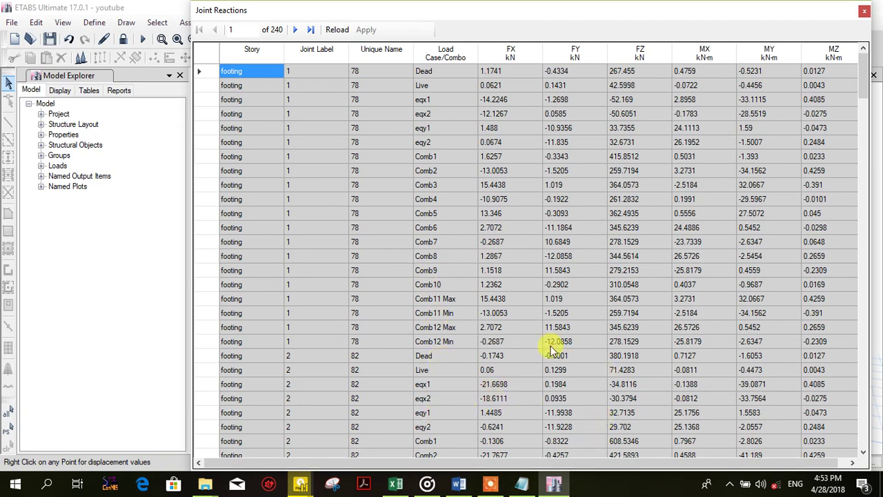
Step: Filter the joint reactions by load combination to show only Comb11 Max
click(446, 53)
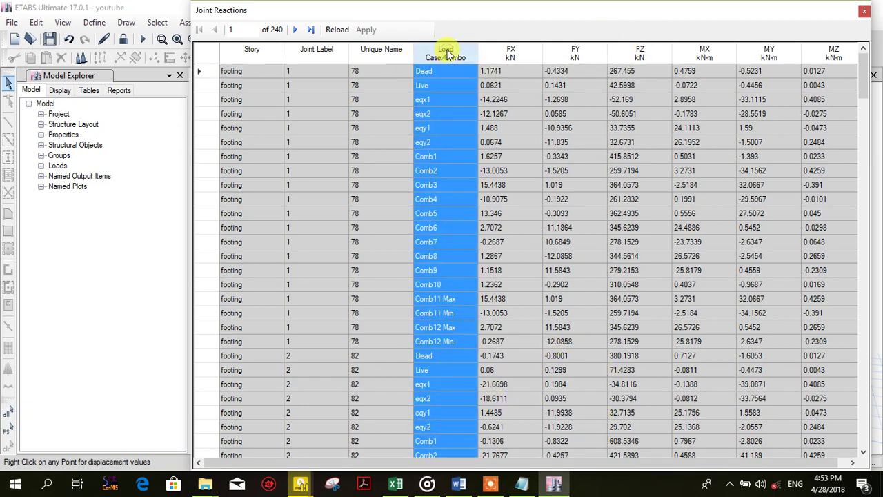
right_click(473, 53)
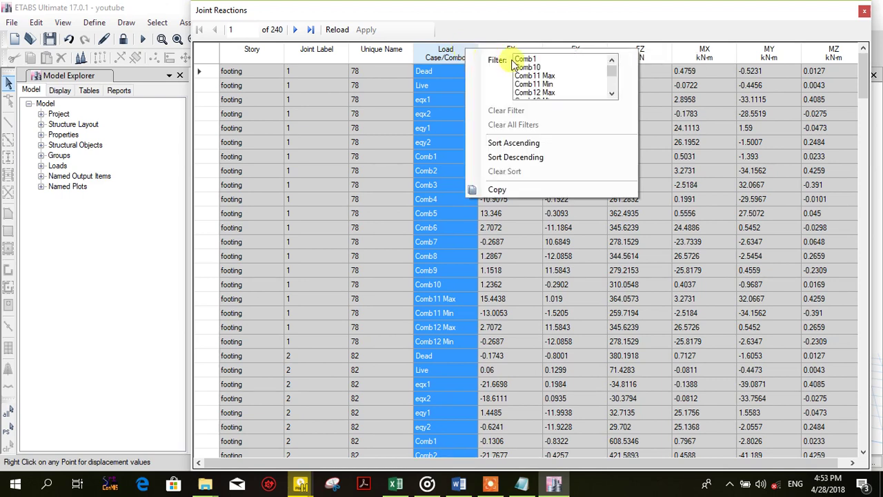
click(550, 77)
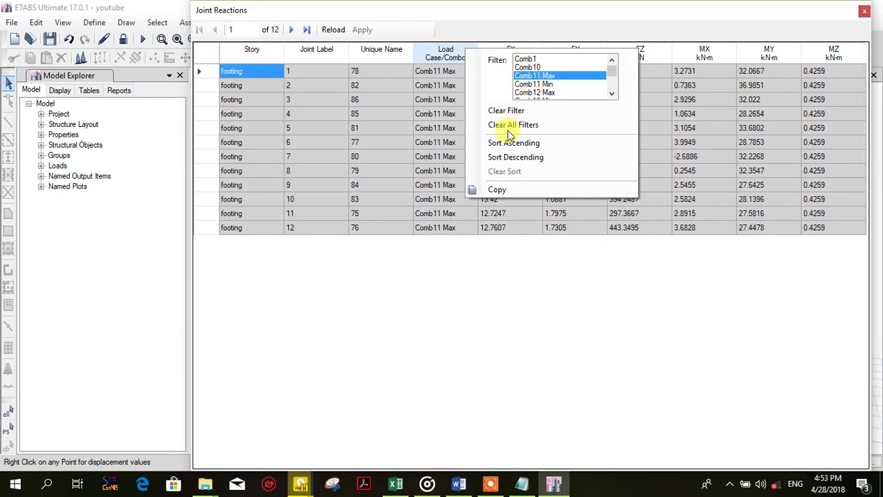
click(526, 240)
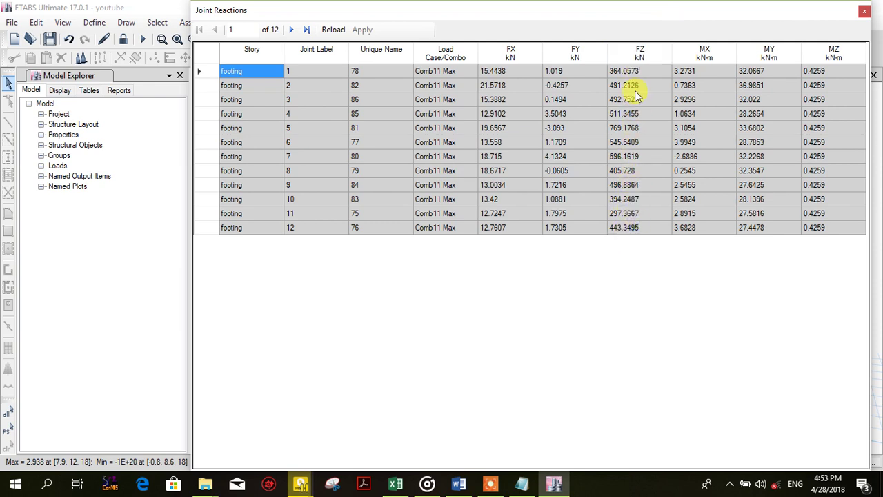
Step: Change the load combination filter of the joint reactions to Comb12 Max
click(465, 59)
click(466, 54)
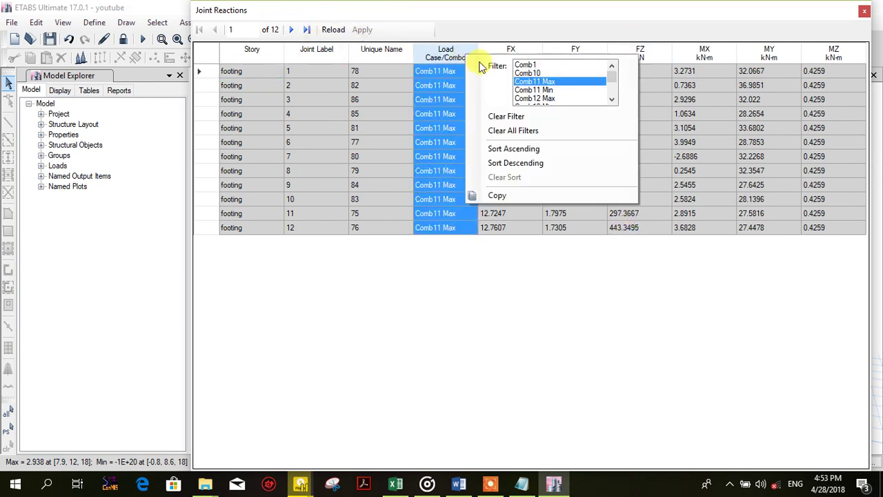
click(535, 98)
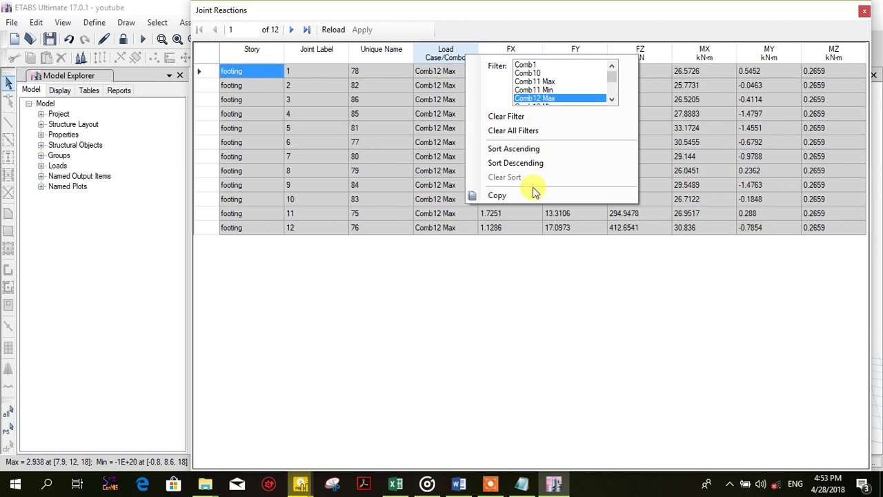
click(422, 277)
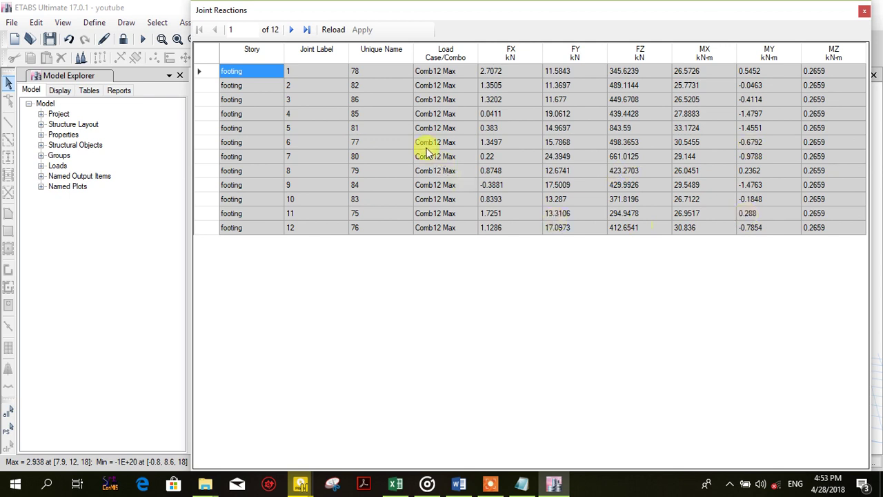
Step: Close the Joint Reactions table and return to the model views in ETABS
click(458, 483)
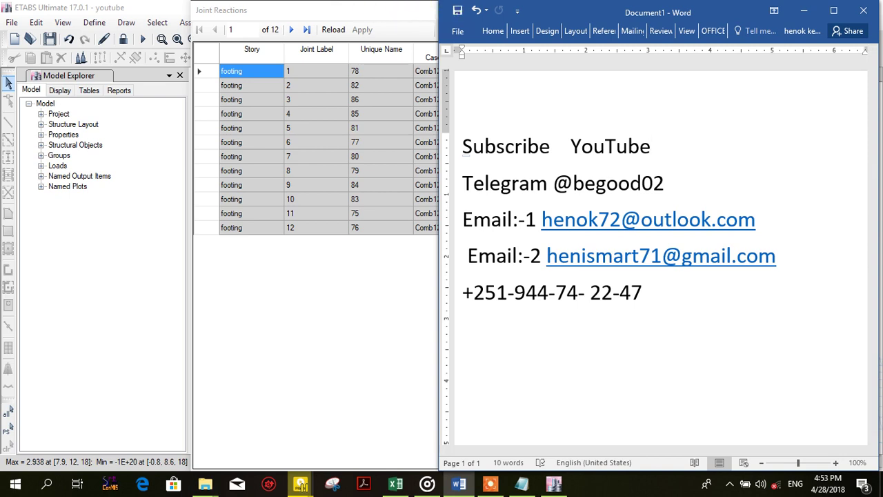
click(399, 13)
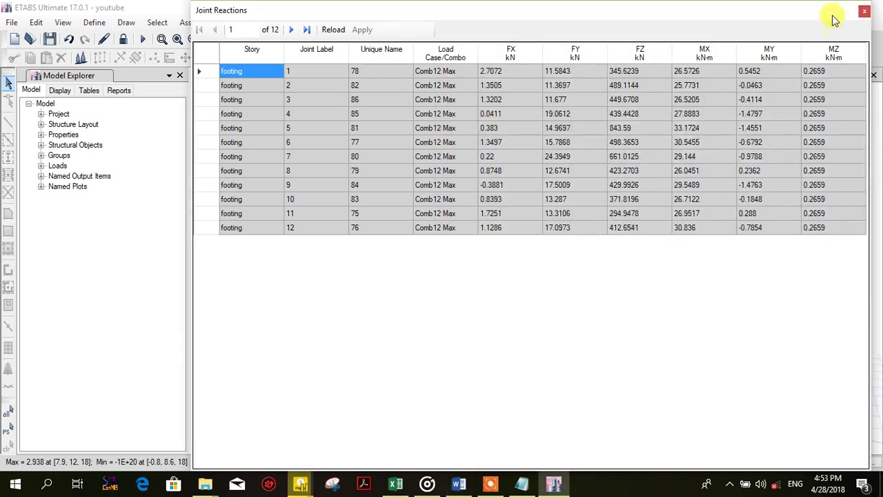
click(864, 12)
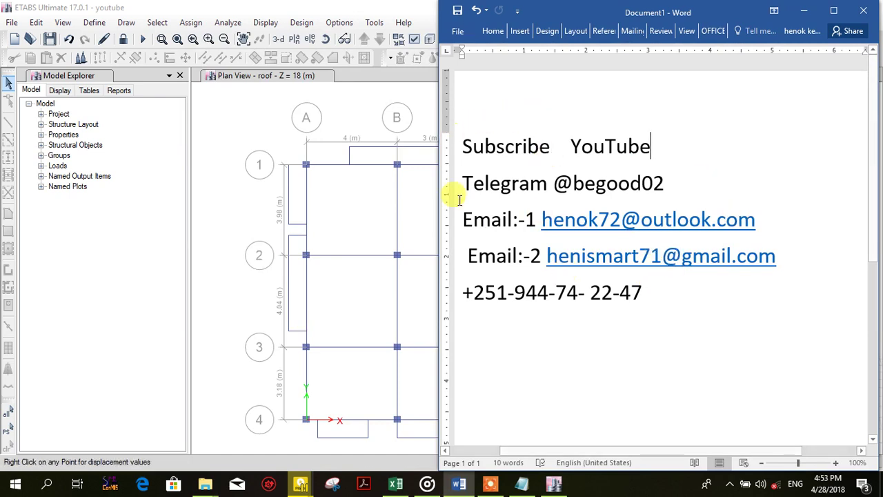
click(315, 109)
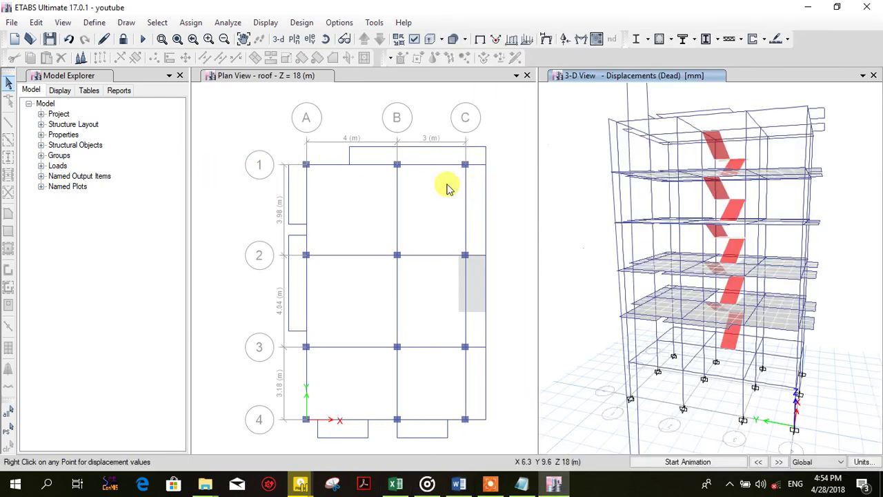
Step: Switch to the Word document to view the phone number and Telegram handle, and return to ETABS
click(461, 483)
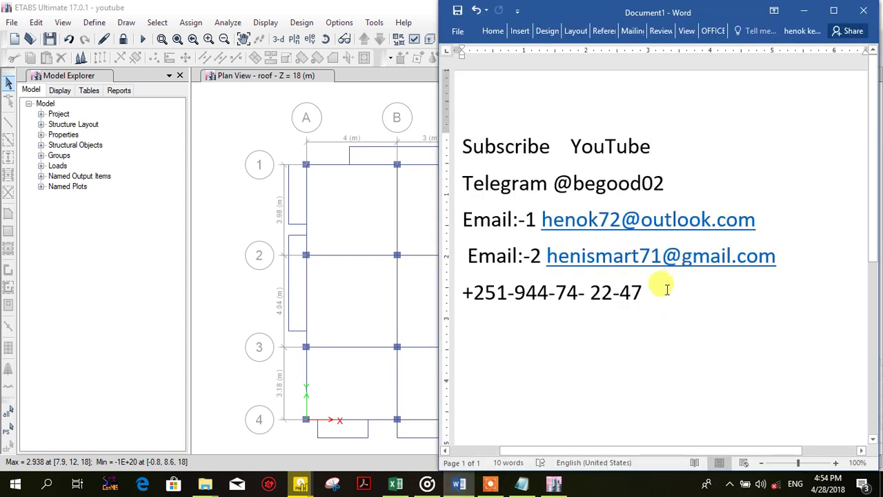
drag(664, 289, 269, 283)
drag(707, 178, 557, 181)
click(695, 181)
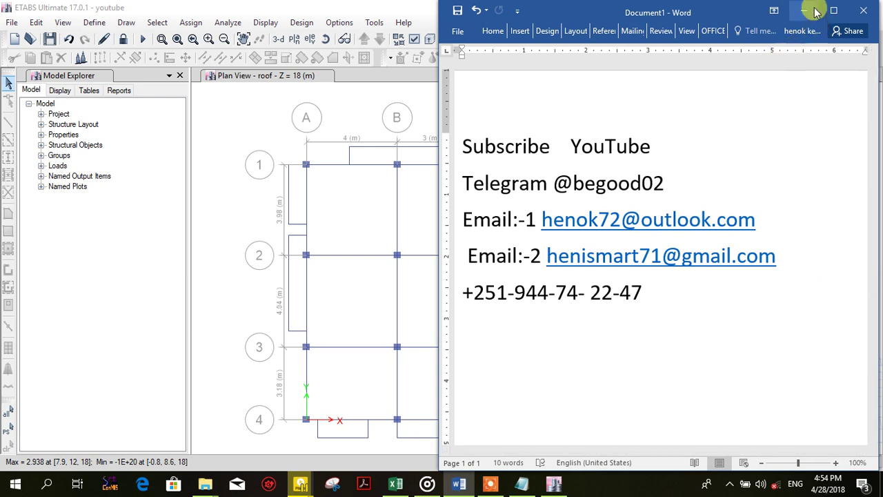
click(194, 181)
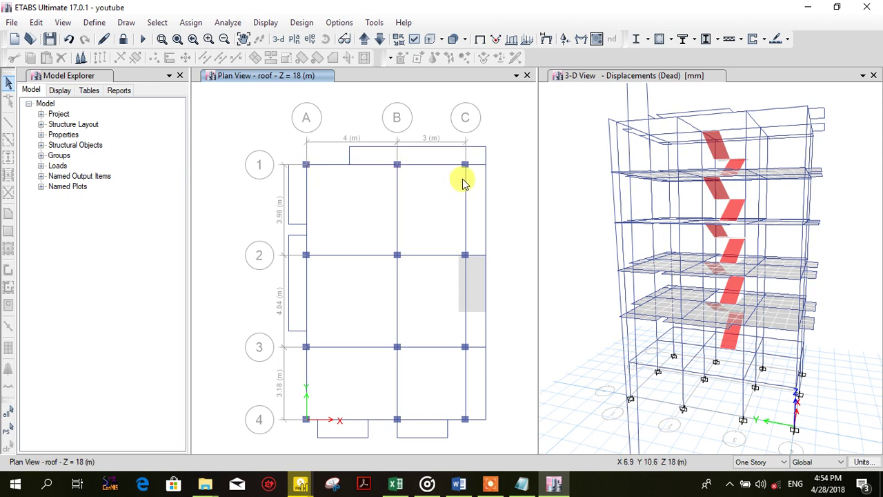
Step: Isolate the four roof beams along grid line 1 in the plan view by showing only those selected objects
click(445, 165)
click(336, 164)
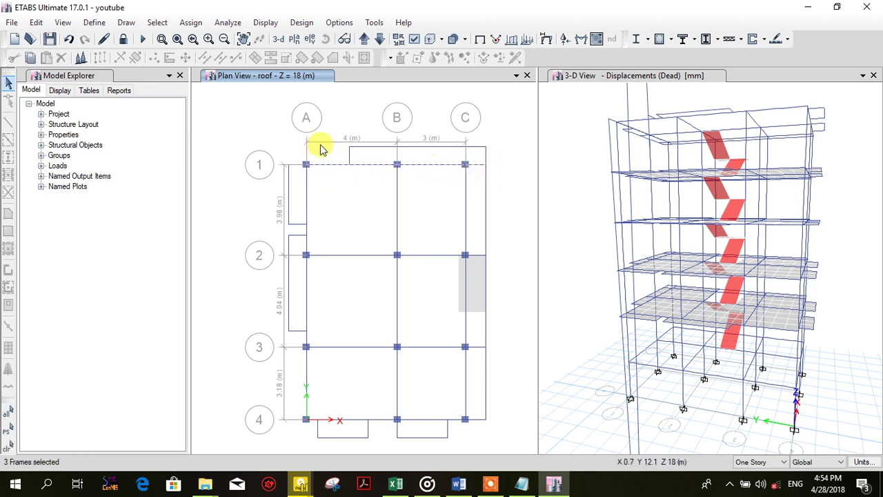
click(297, 165)
click(294, 182)
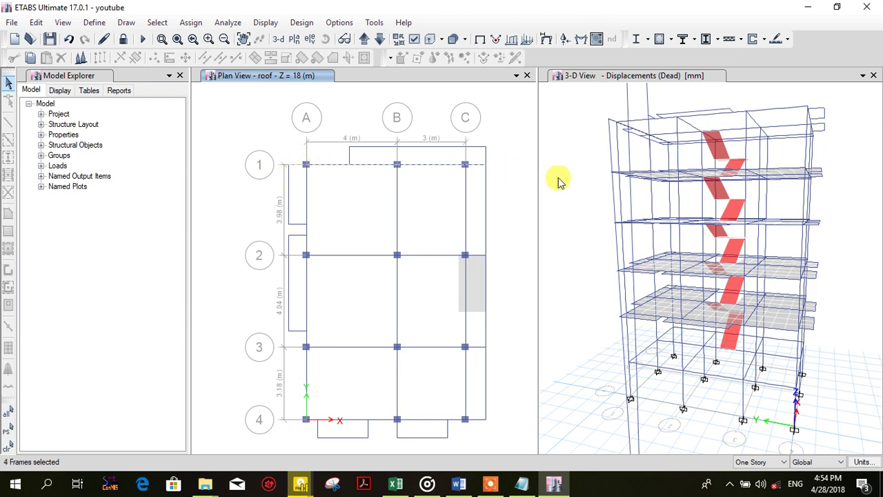
right_click(499, 167)
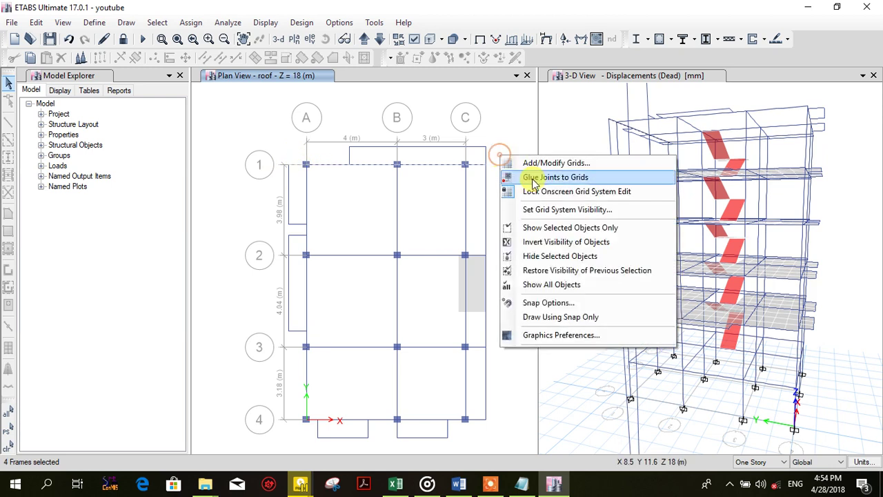
click(561, 229)
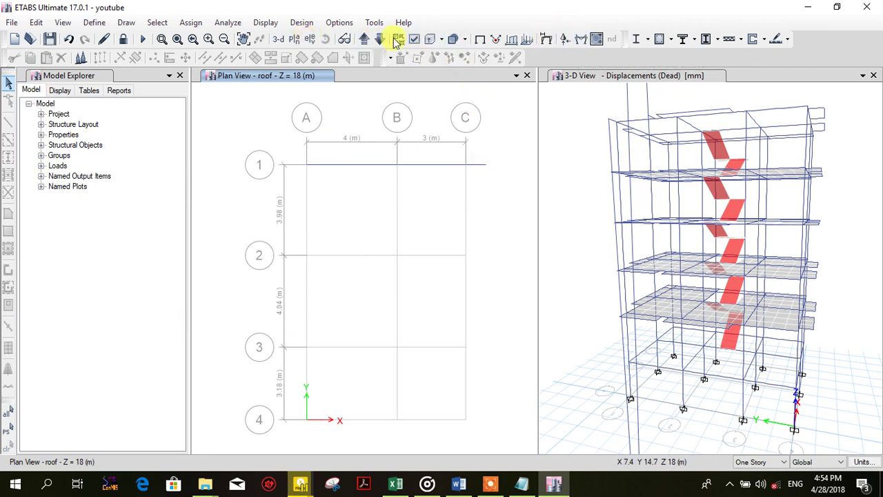
Step: Set up the member force diagram for load combination Comb12 with the Moment 3-3 component and values shown at controlling stations
click(586, 39)
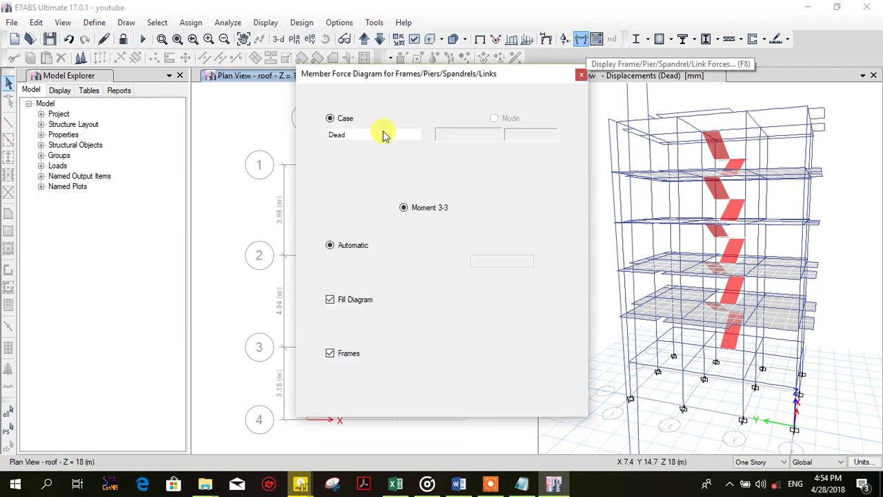
click(415, 119)
click(422, 134)
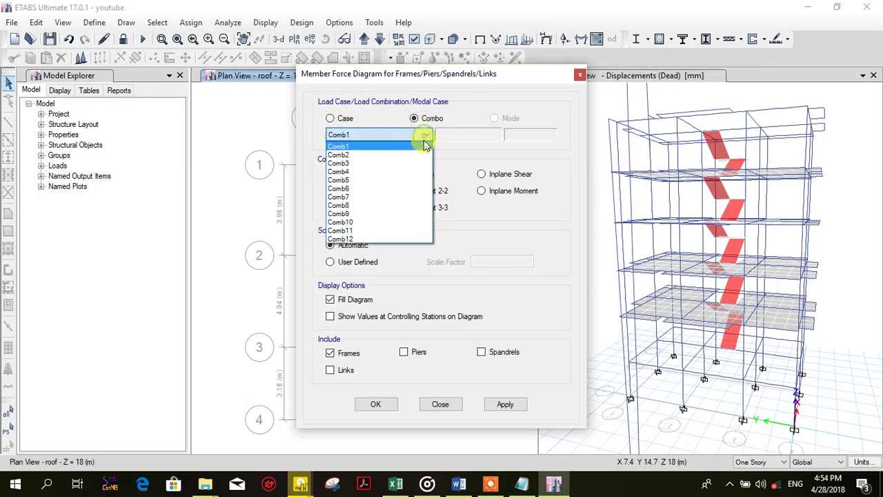
click(395, 238)
click(435, 206)
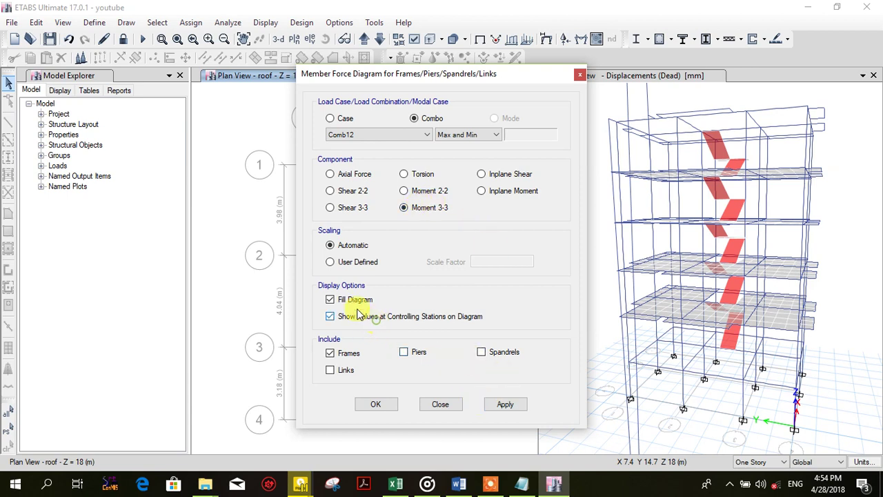
Step: Limit the Comb12 force diagram to Max and display it on the isolated roof beams
click(481, 135)
click(476, 152)
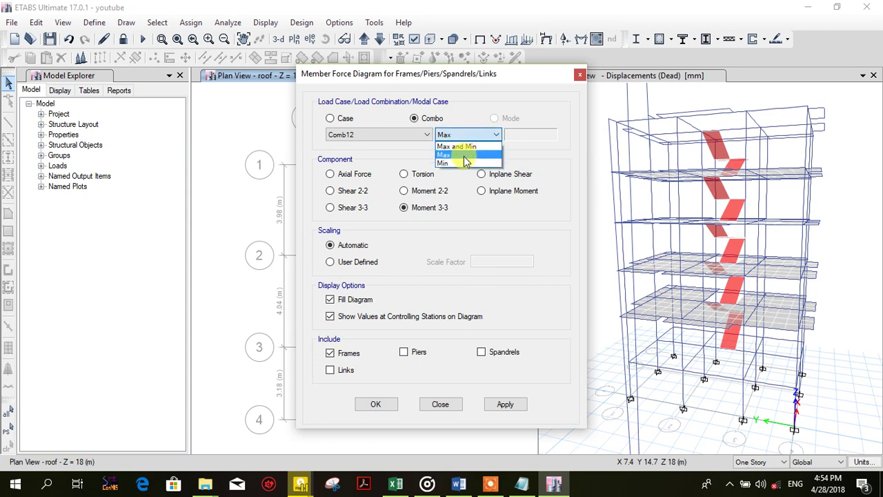
click(470, 156)
click(476, 135)
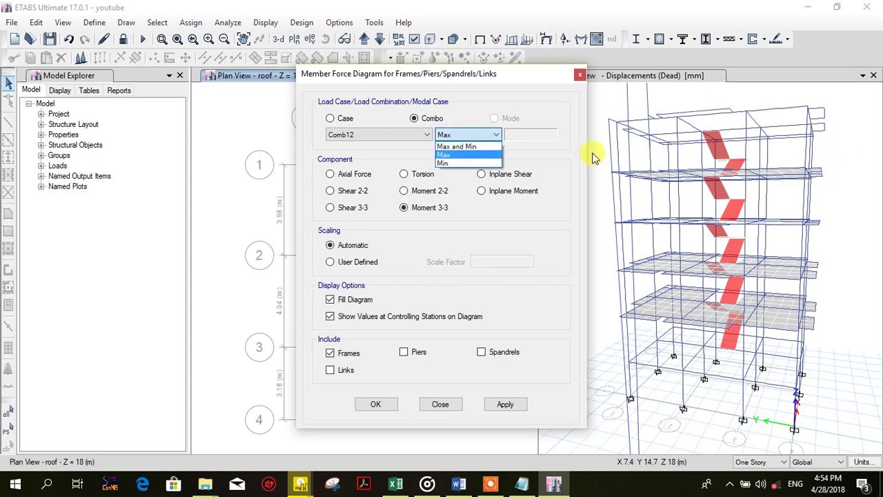
click(470, 155)
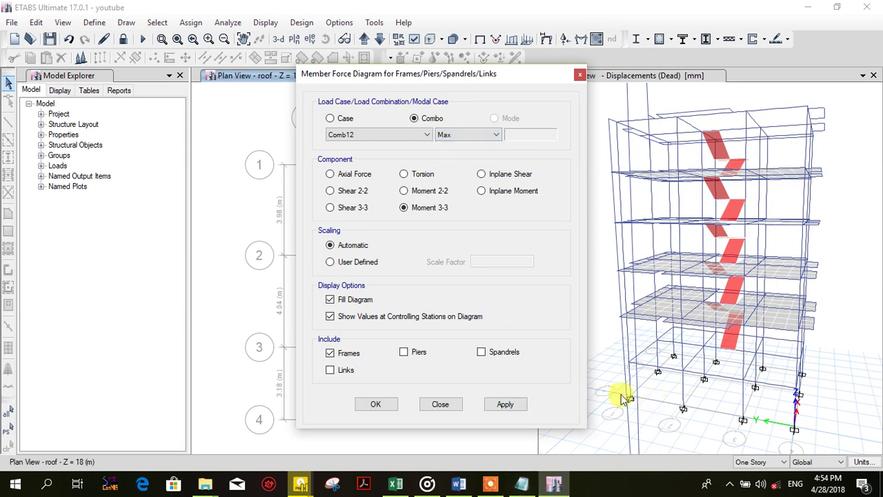
click(519, 407)
click(379, 407)
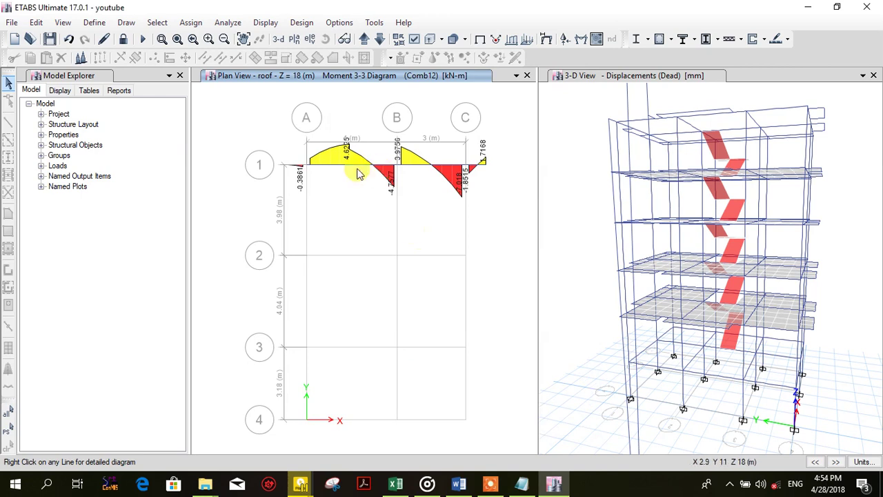
Step: Inspect the moment diagram along grid line 1 and call up the detailed diagram for the beam between grids A and B
scroll(348, 165, up, 3)
scroll(350, 172, down, 3)
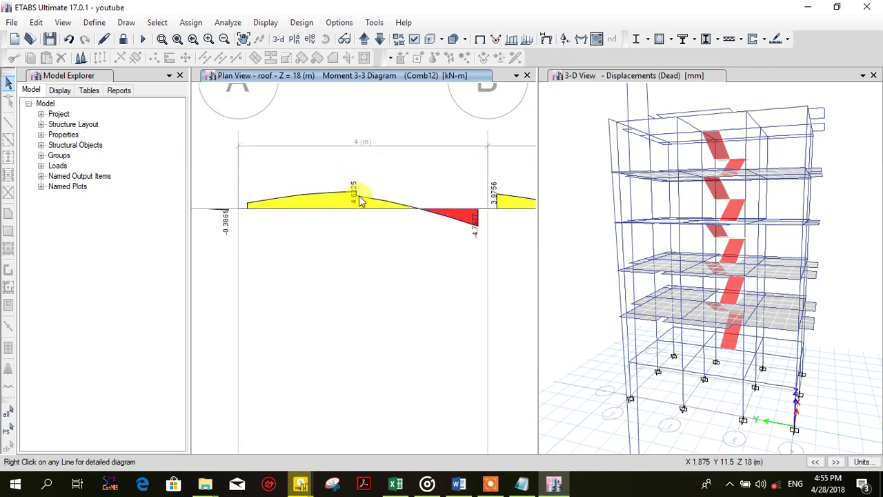
scroll(441, 211, down, 3)
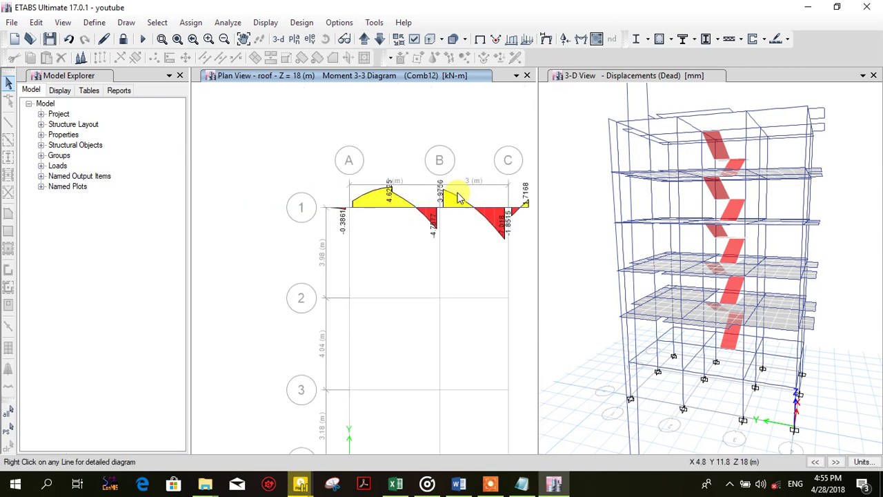
scroll(458, 201, up, 3)
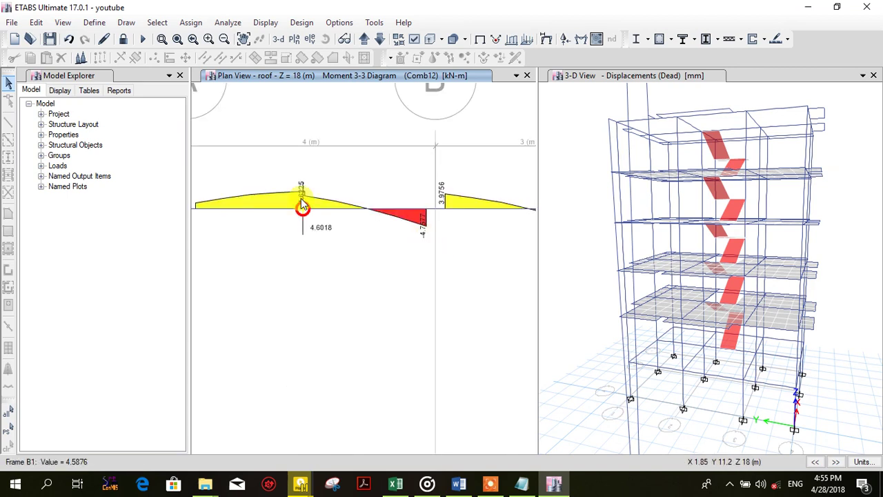
right_click(305, 211)
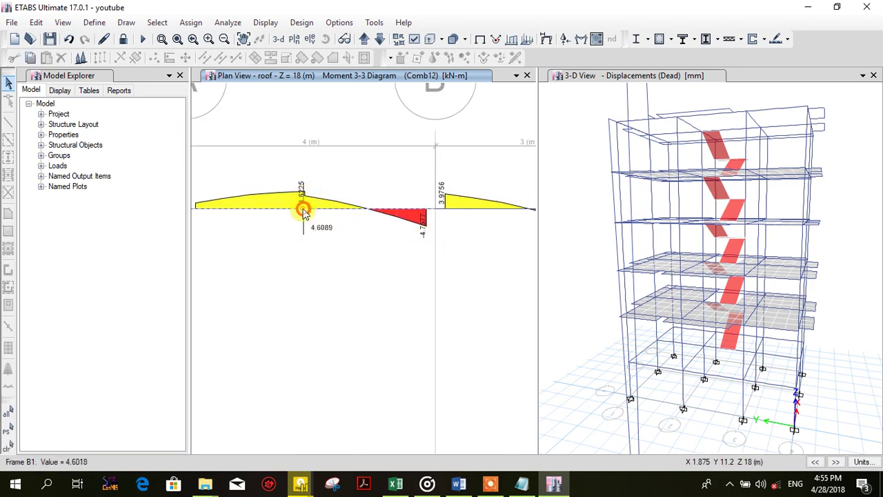